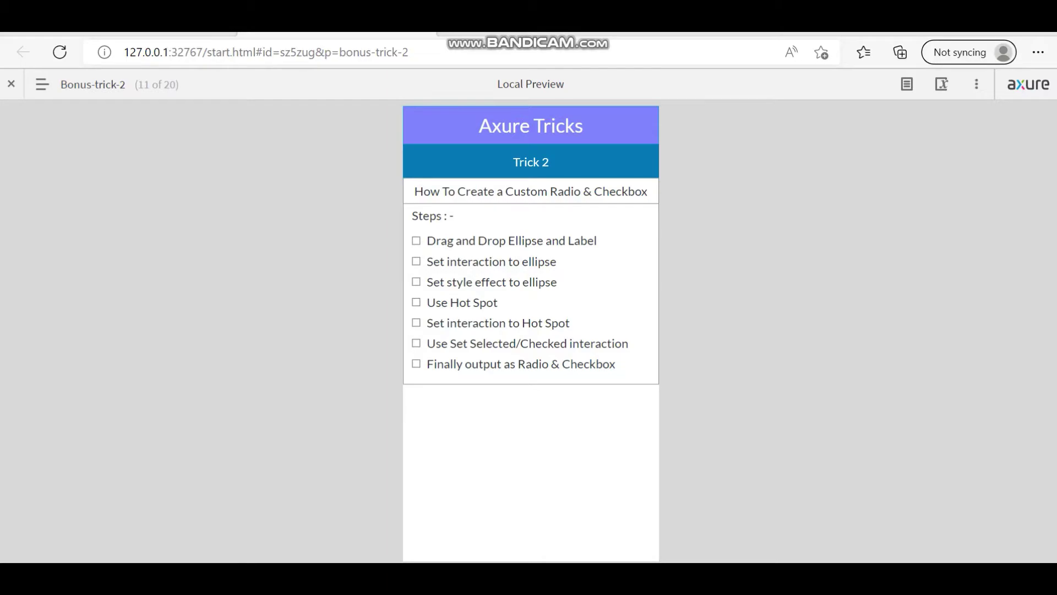
Step: Switch from the Bonus-trick-2 browser preview back to the Axure RP editor
key(alt+Tab)
Step: Add a page named Demo after Bonus-trick-2 and enlarge the Libraries pane
right_click(68, 318)
mouse_move(96, 323)
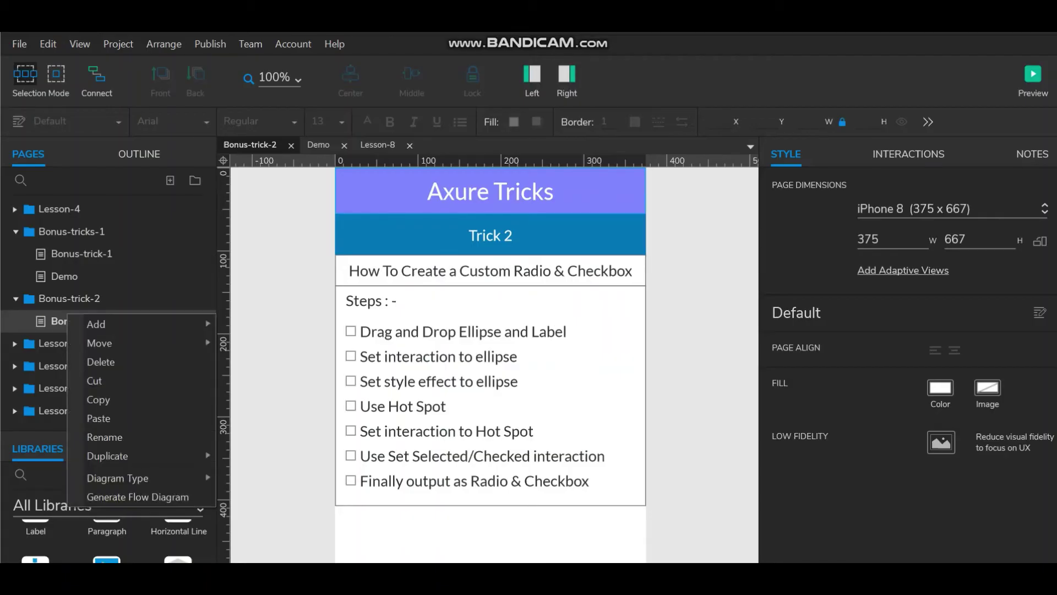
click(258, 363)
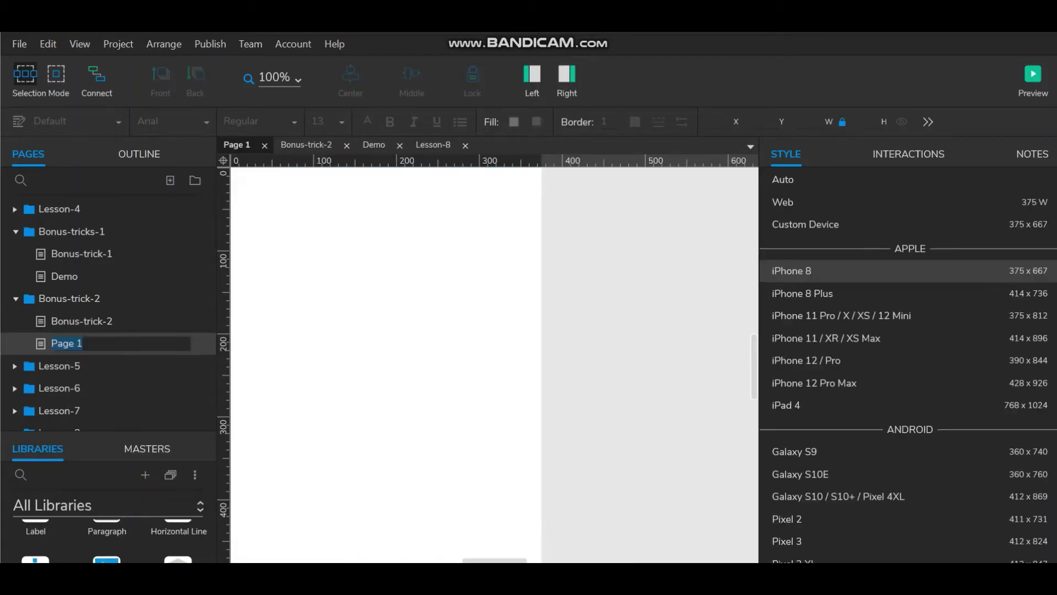
text(De)
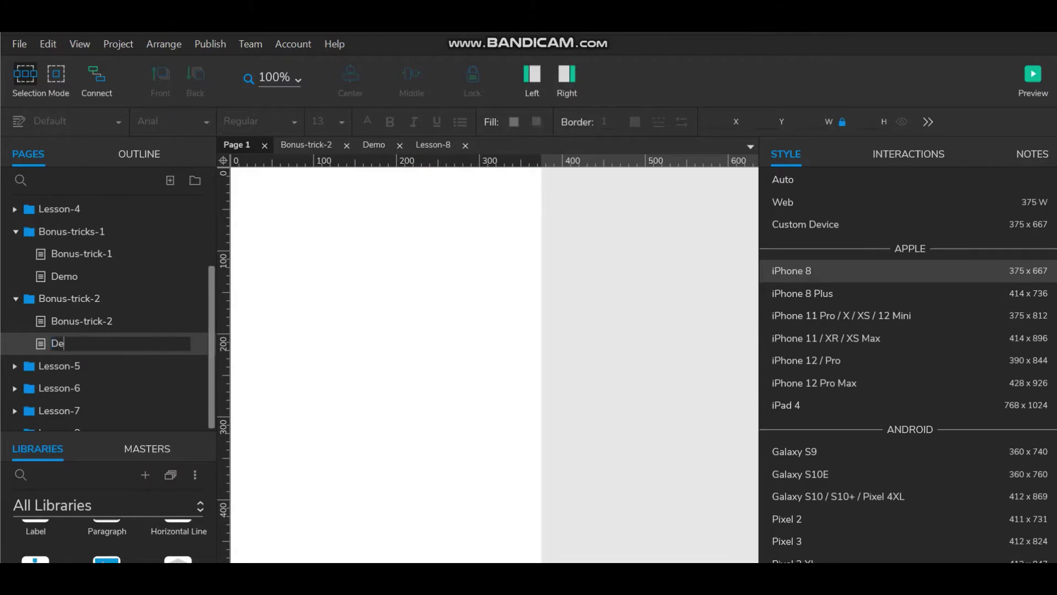
text(mo)
key(Return)
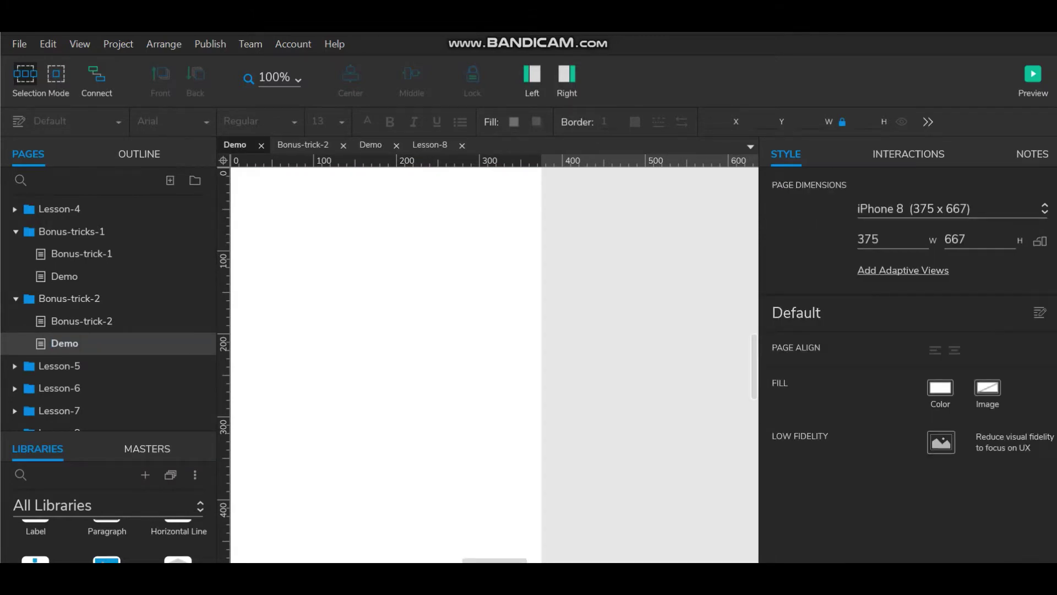
drag(108, 432, 108, 276)
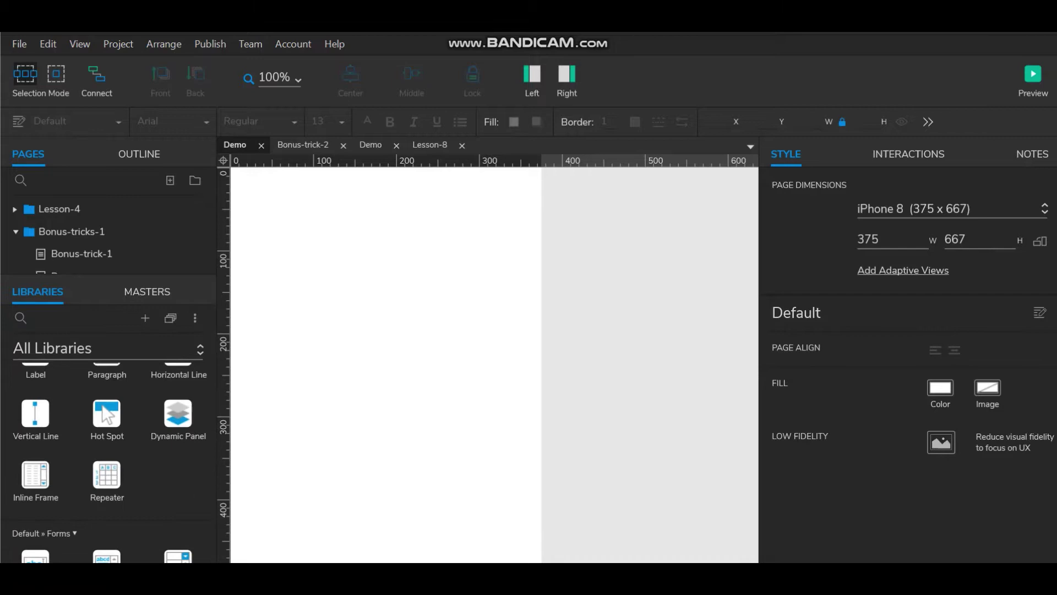
scroll(108, 463, up, 5)
Step: Place an ellipse on the Demo page with a blue outline and width 22
drag(35, 467, 405, 383)
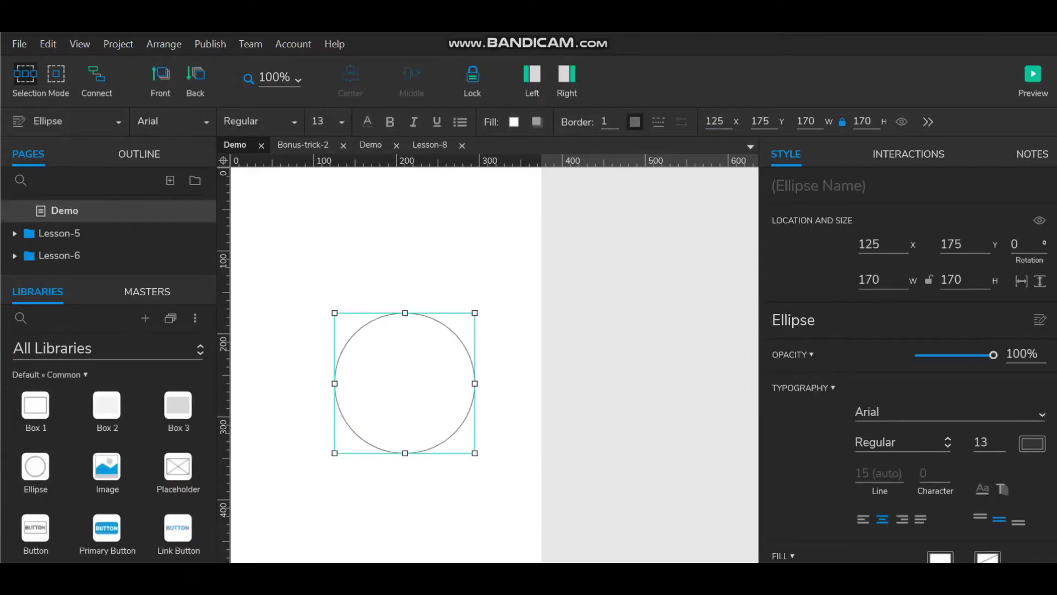
click(634, 122)
click(761, 456)
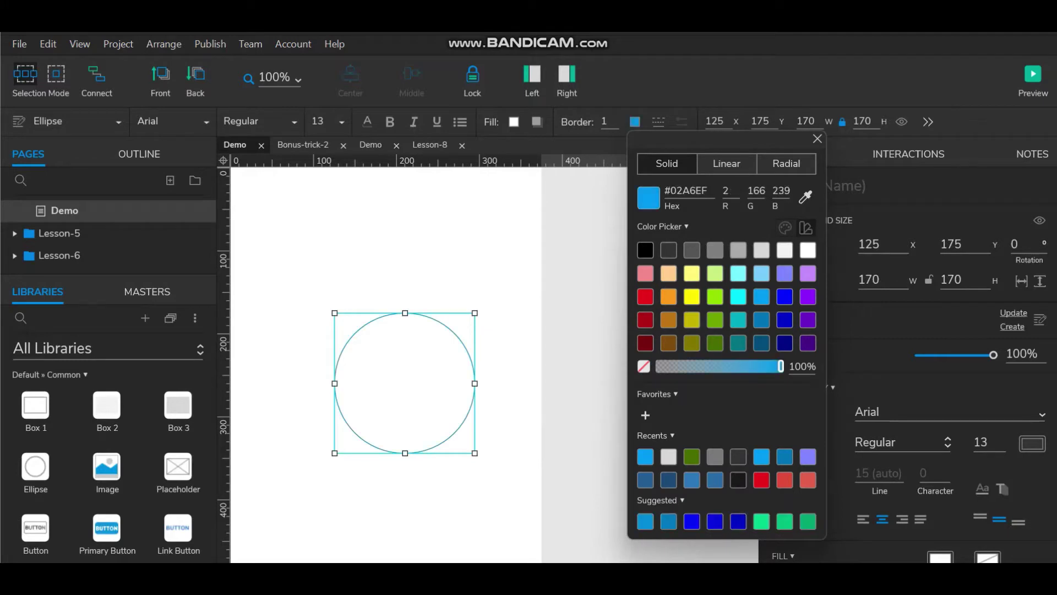
click(578, 372)
click(405, 383)
double_click(806, 121)
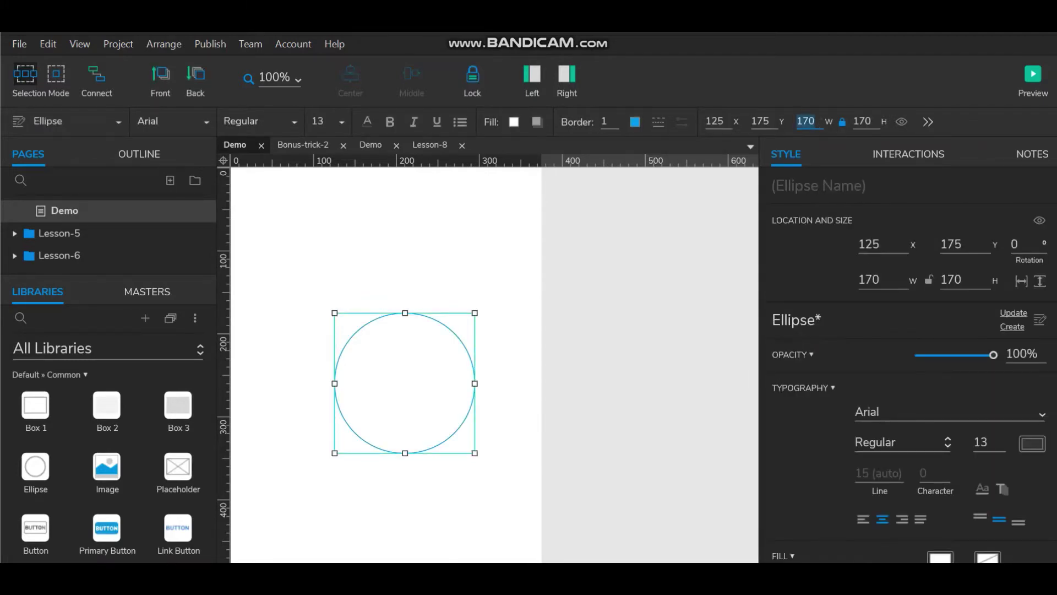
text(22)
key(Tab)
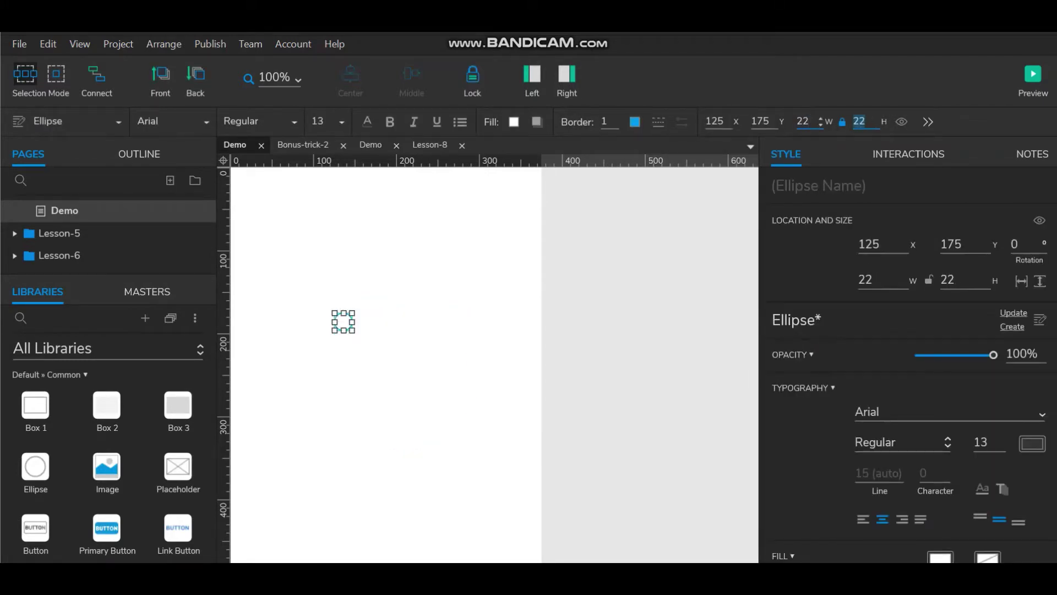
Step: Move the small circle near the top-left corner, around X 15, Y 28
click(314, 330)
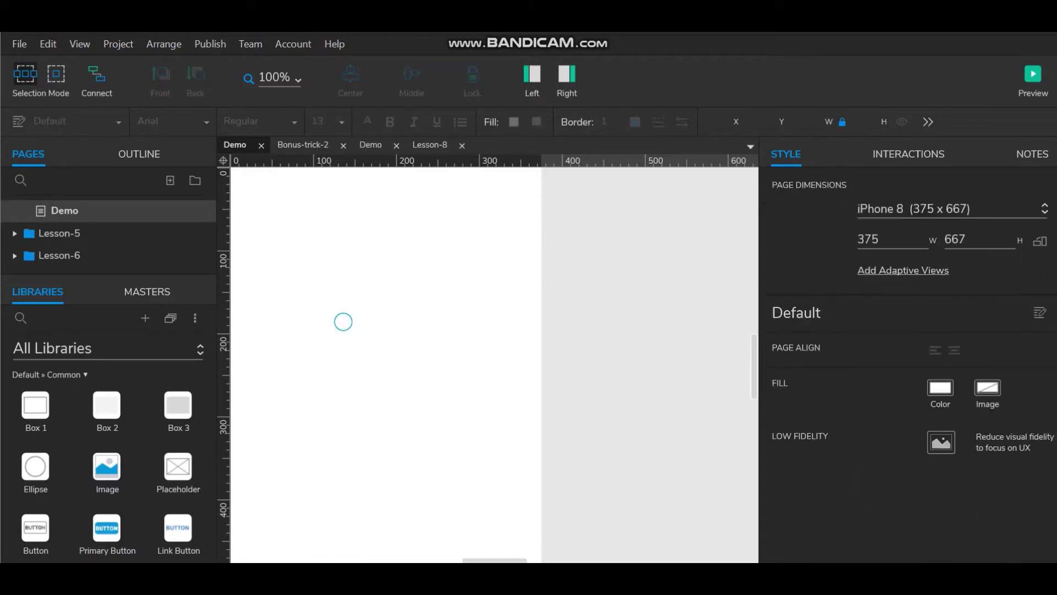
mouse_move(343, 321)
mouse_down()
mouse_move(264, 216)
mouse_move(306, 207)
mouse_up()
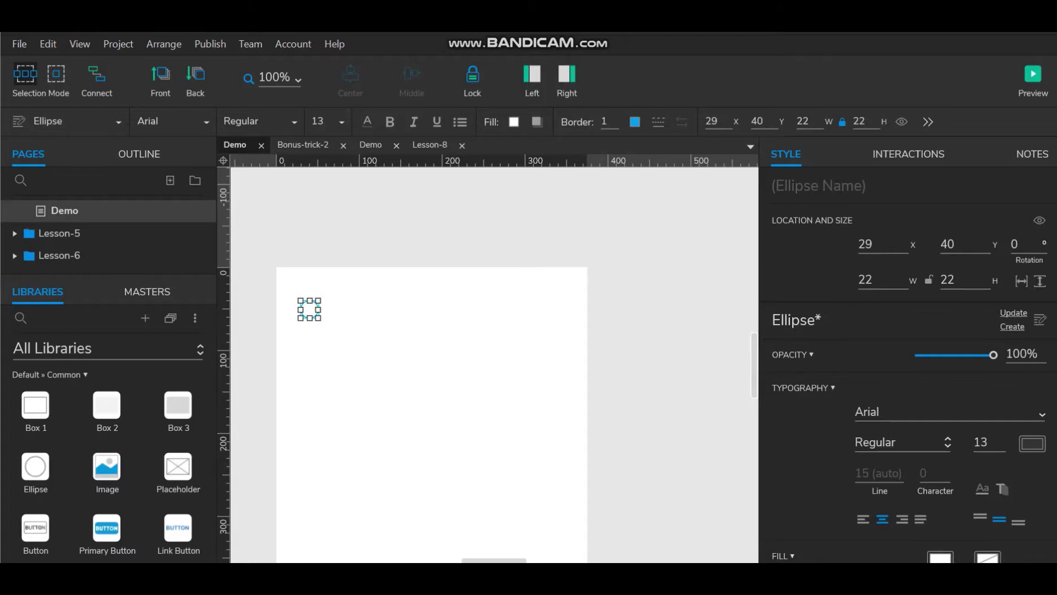
key(Escape)
drag(310, 309, 298, 299)
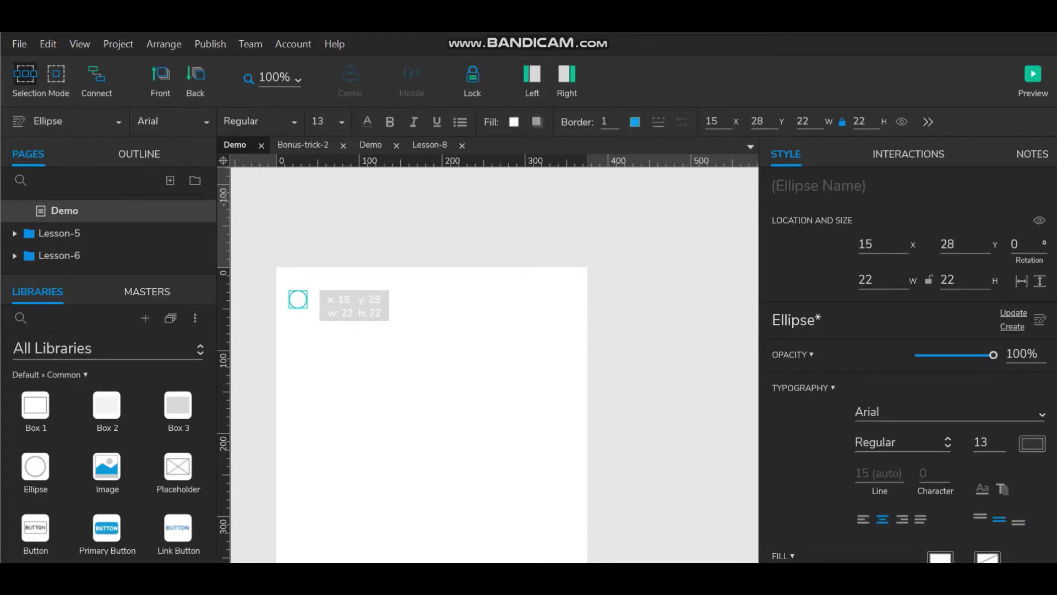
key(Escape)
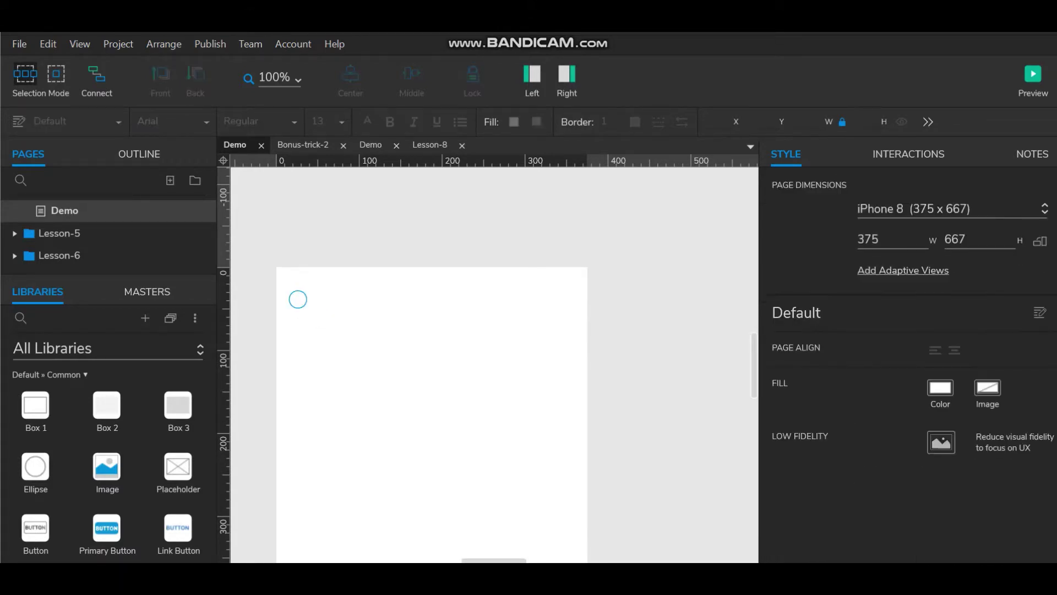
mouse_move(36, 472)
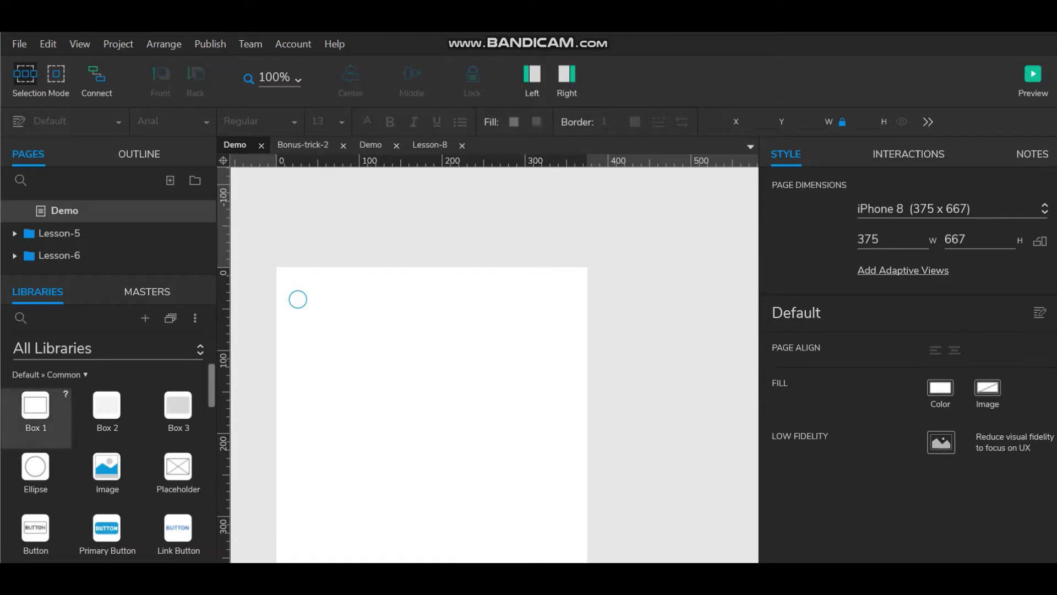
scroll(36, 475, down, 2)
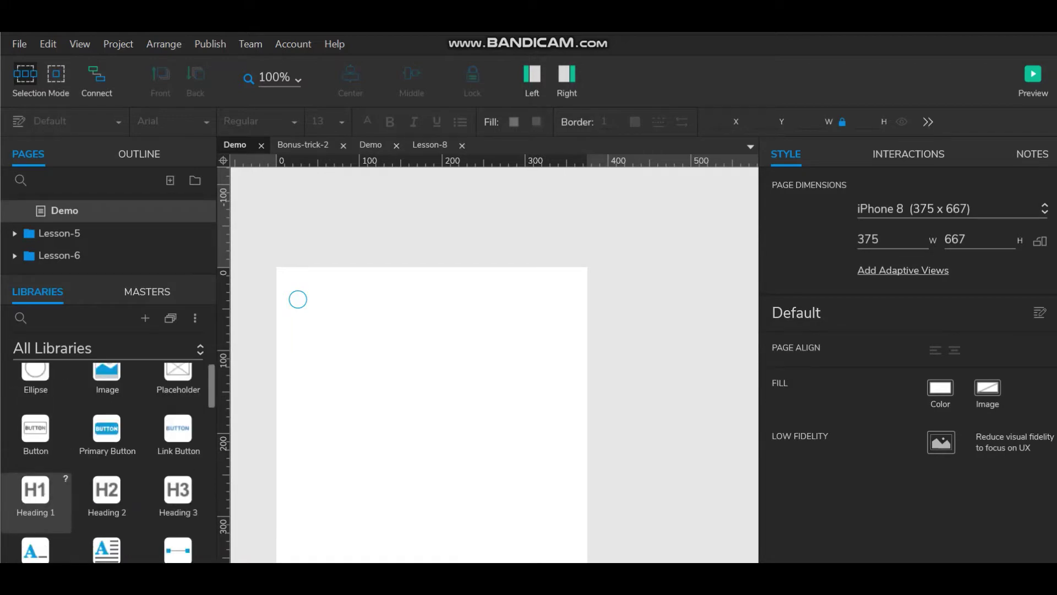
scroll(36, 496, down, 2)
drag(36, 453, 328, 302)
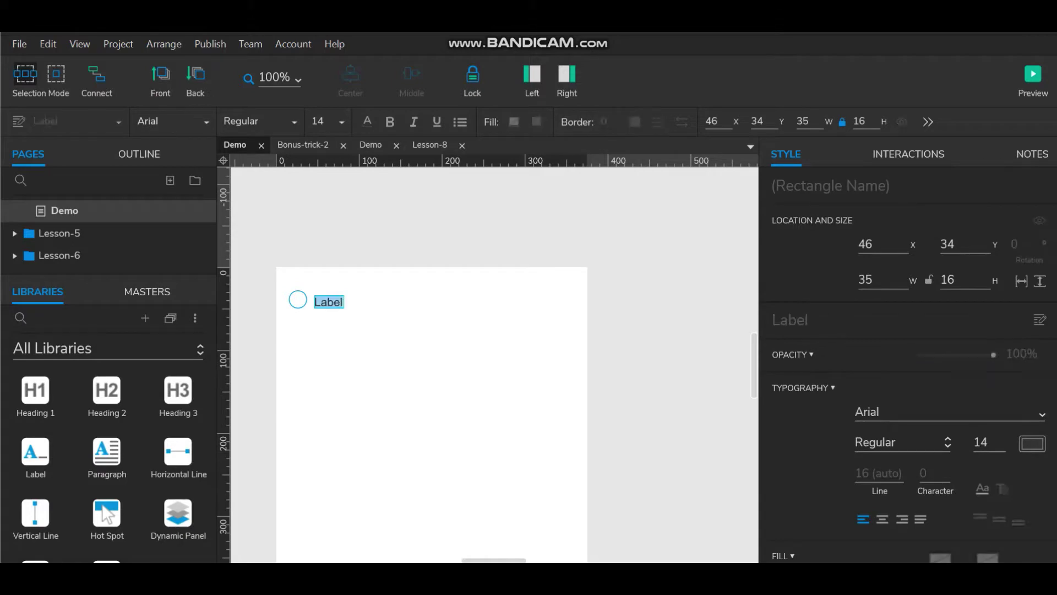
text(R)
text(adio )
text(Button)
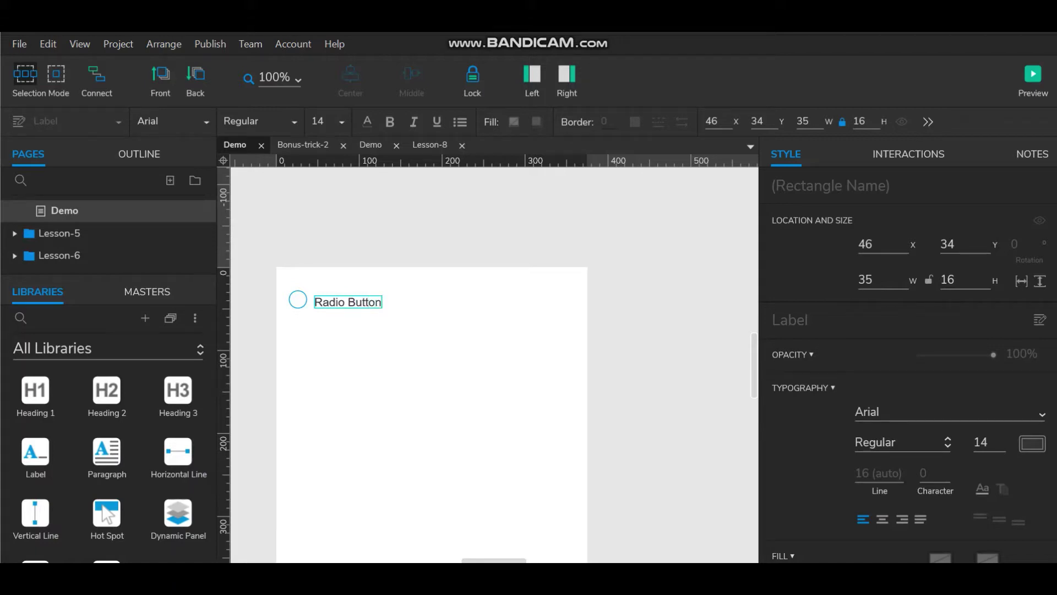
Step: Duplicate the circle-and-label radio button into three stacked rows
click(298, 299)
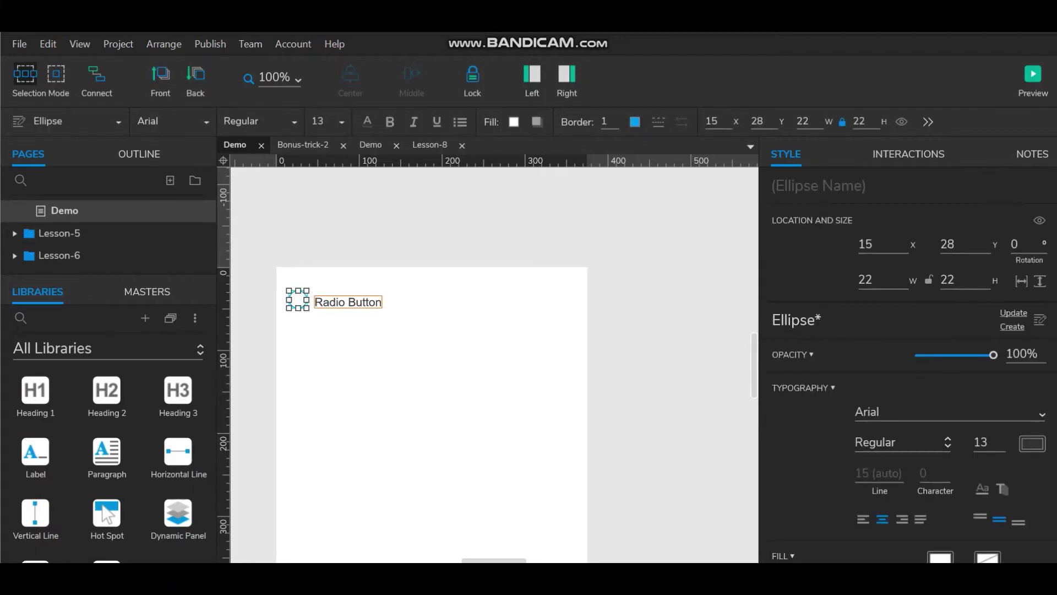
key(ctrl+a)
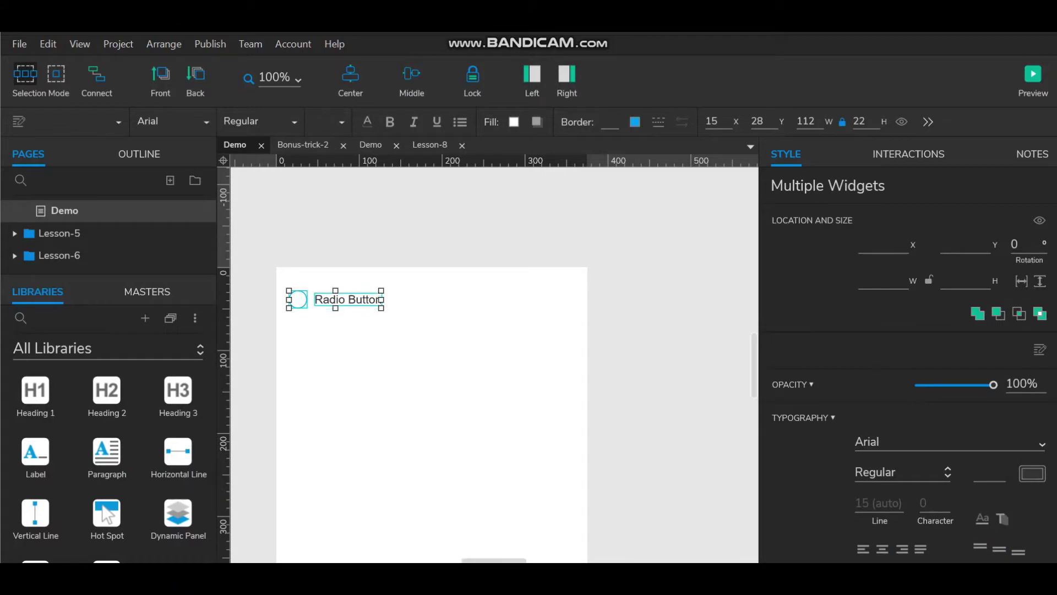
key(Escape)
drag(248, 280, 413, 326)
drag(348, 299, 348, 345)
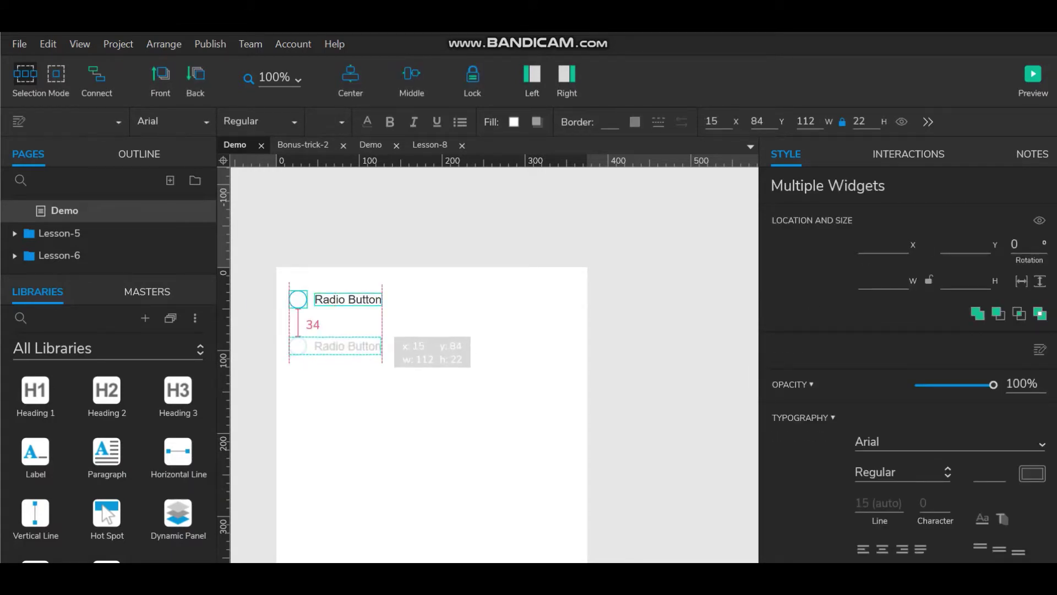
double_click(347, 345)
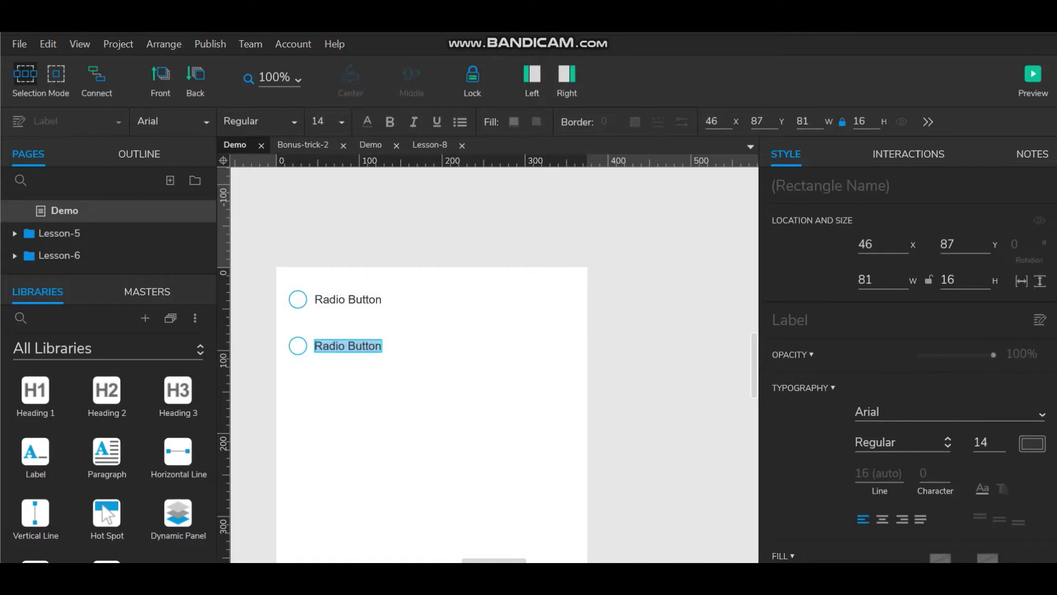
key(Escape)
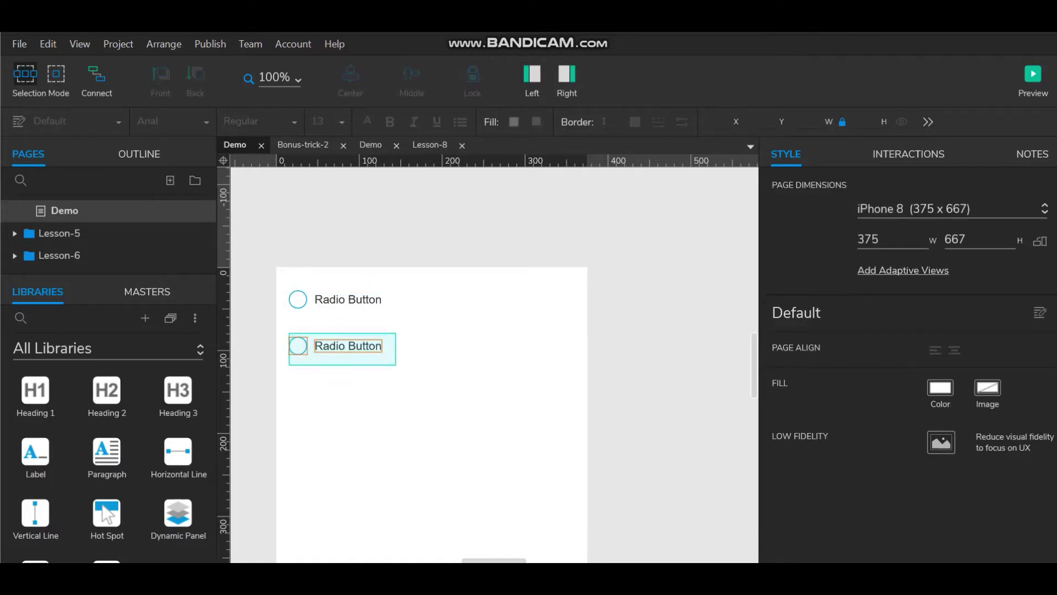
drag(347, 345, 347, 322)
Step: Append ' 2' and ' 3' to the middle and bottom radio labels
double_click(347, 323)
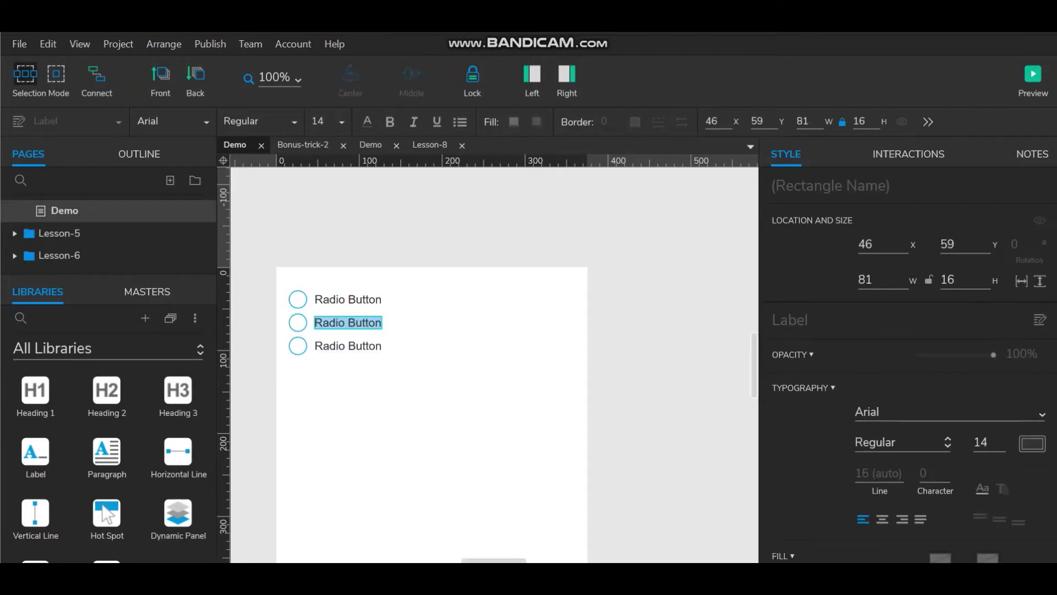
key(End)
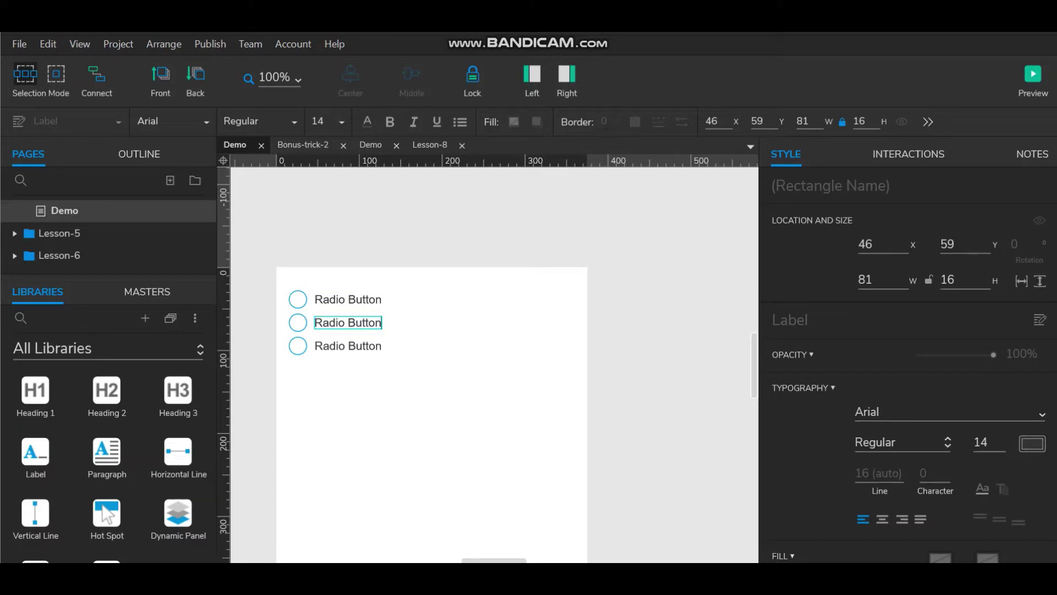
text(2)
key(Tab)
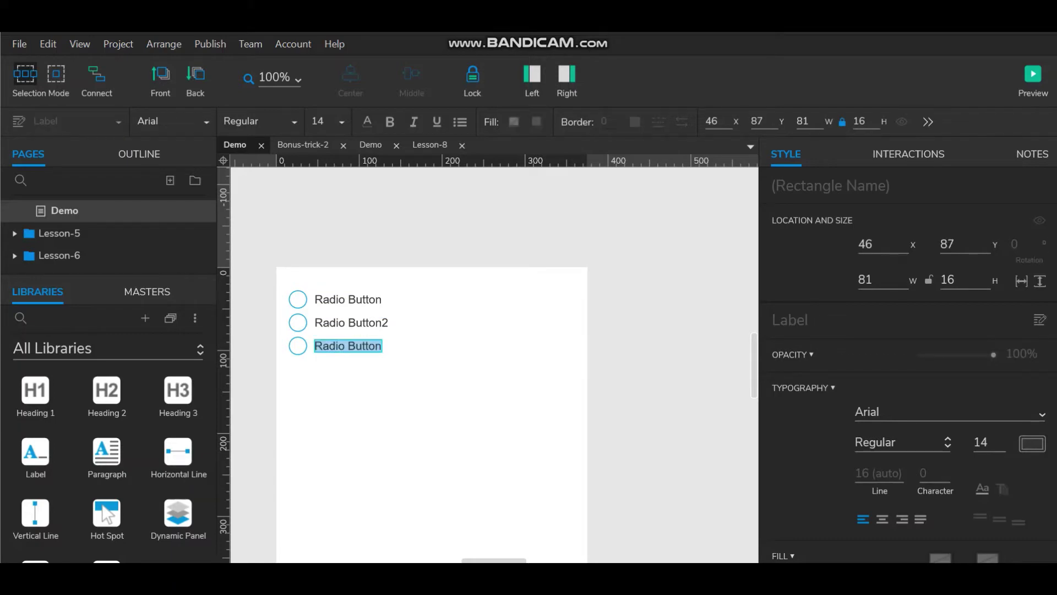
key(End)
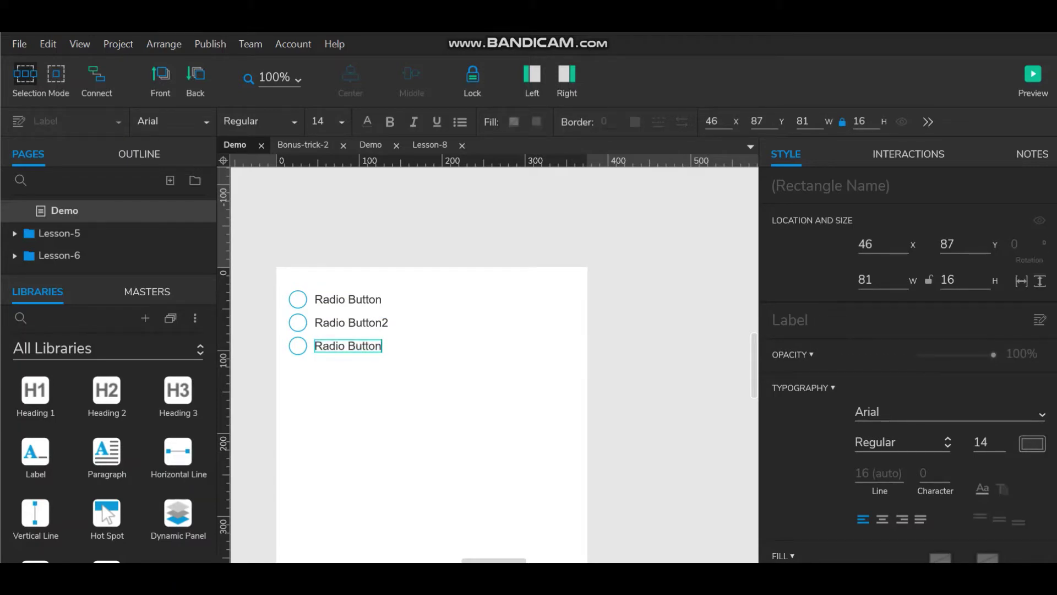
text(3)
key(Left)
key(shift+Tab)
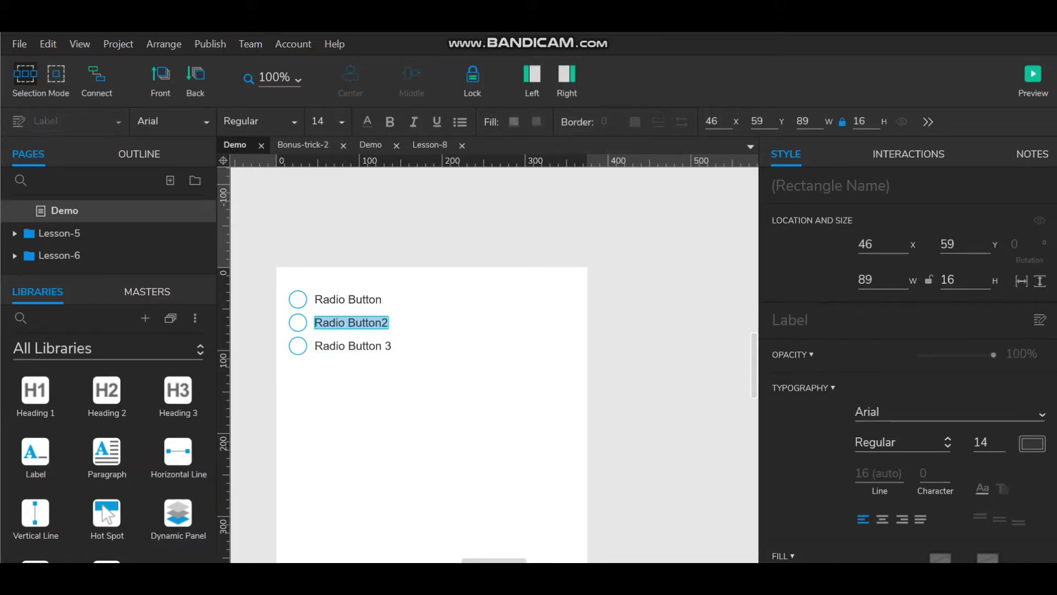
key(End)
key(Left)
key(Escape)
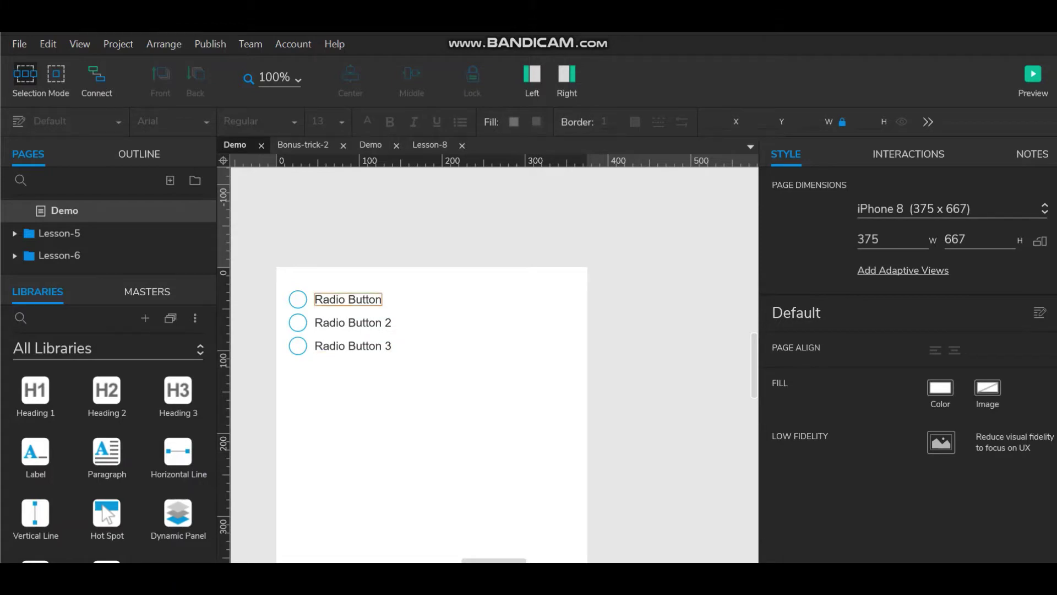
Step: Append ' 1' to the top label so it reads Radio Button 1
double_click(348, 299)
key(End)
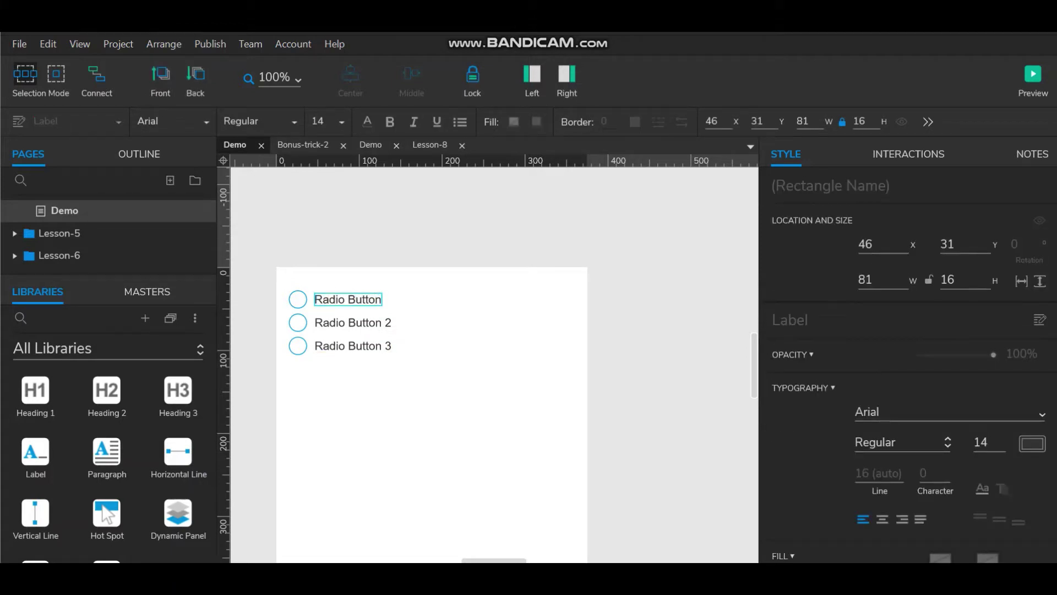
text( 1)
key(Escape)
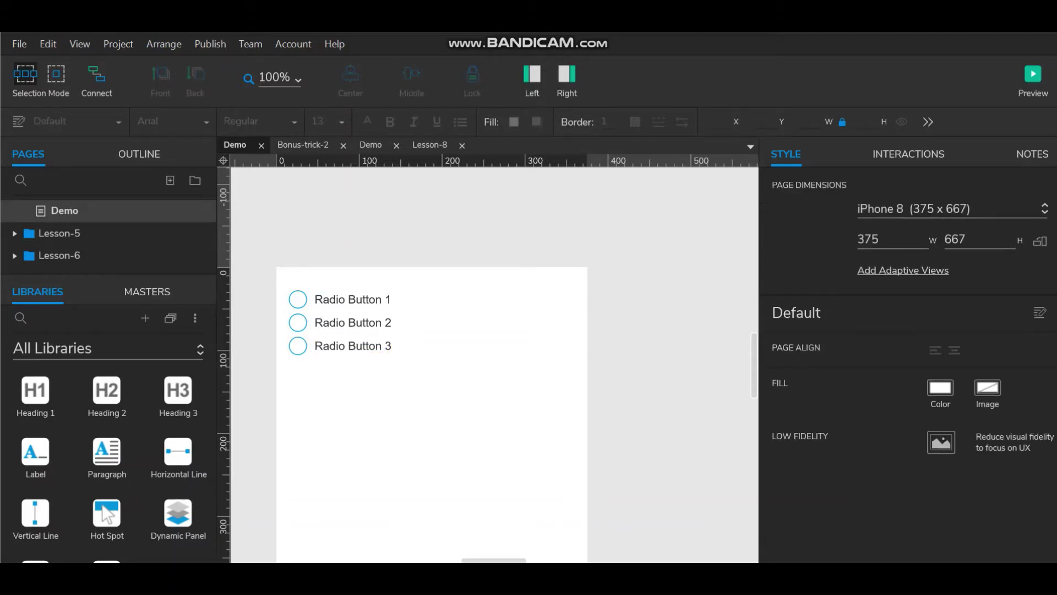
Step: Copy the Radio Button 3 row into rows labelled Checkboxb1 and Checkboxb2
mouse_move(285, 344)
mouse_down()
mouse_move(384, 361)
mouse_move(390, 347)
mouse_move(389, 384)
mouse_up()
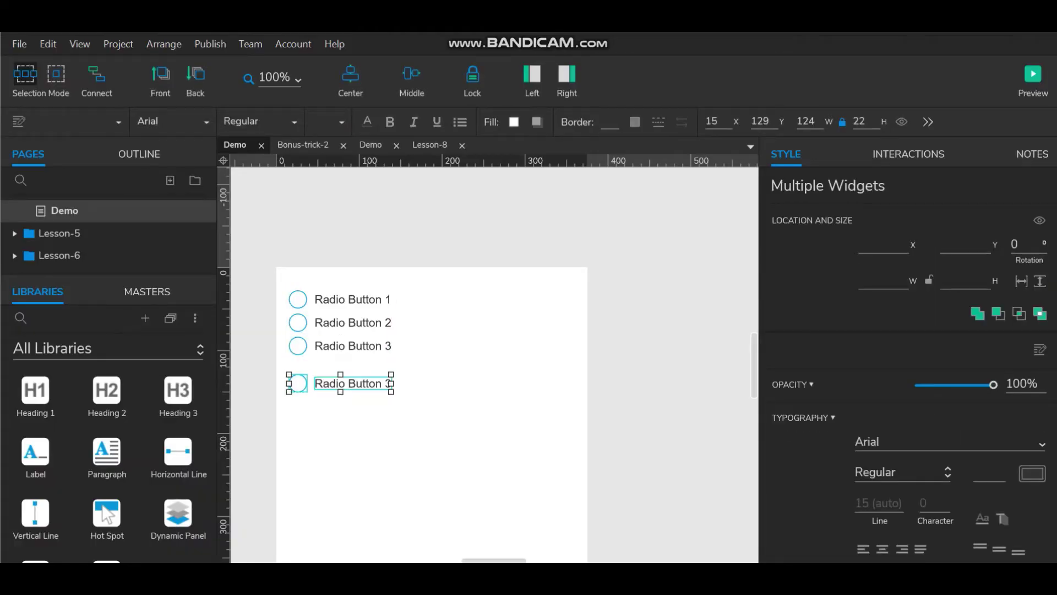
double_click(386, 384)
text(Che)
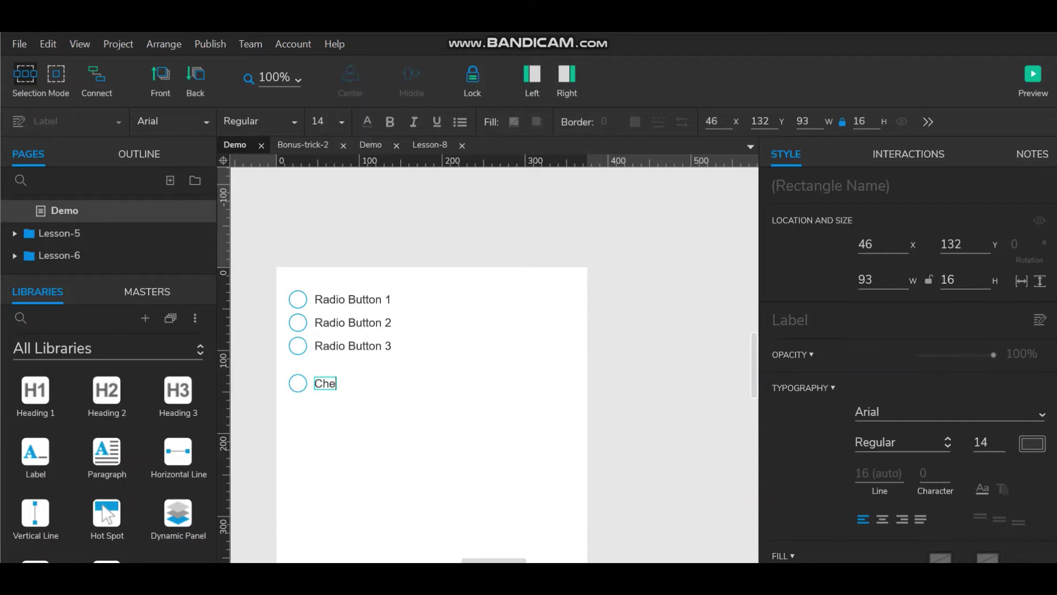
text(ckbox)
text(b1)
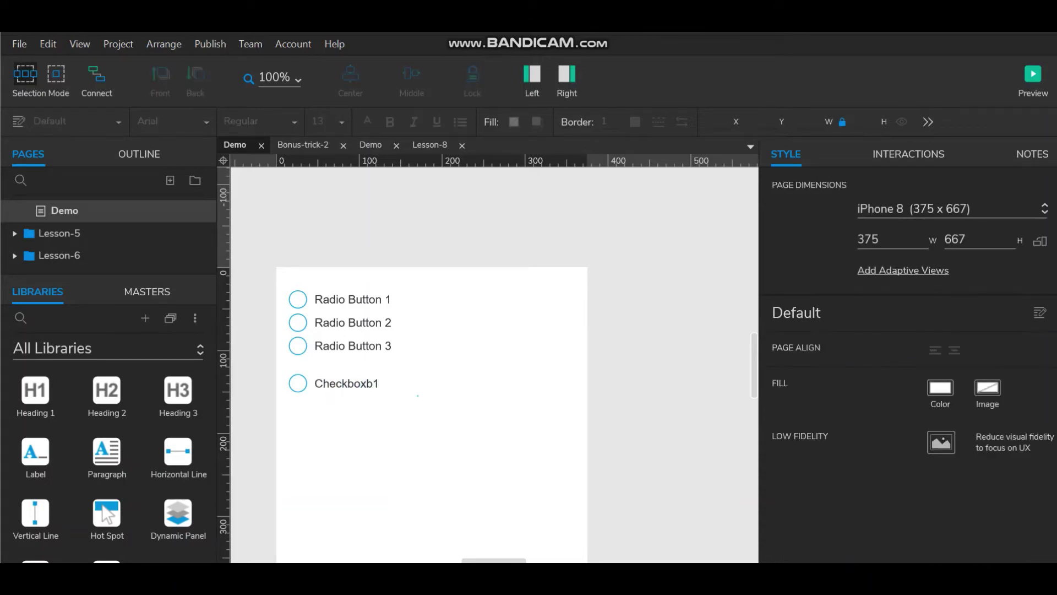
mouse_move(420, 396)
mouse_down()
mouse_move(286, 373)
mouse_move(293, 409)
mouse_up()
double_click(346, 410)
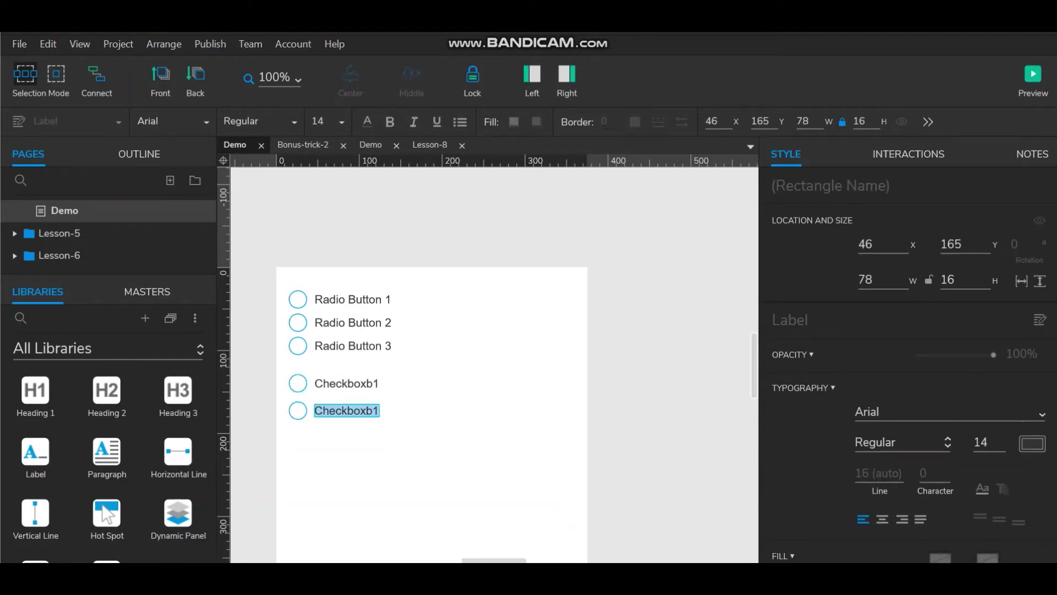
key(Right)
key(shift+Left)
text(2)
Step: Duplicate both checkbox rows and rename the copies Checkboxb3 and Checkboxb4
mouse_move(420, 432)
mouse_down()
mouse_move(280, 395)
mouse_move(279, 373)
mouse_up()
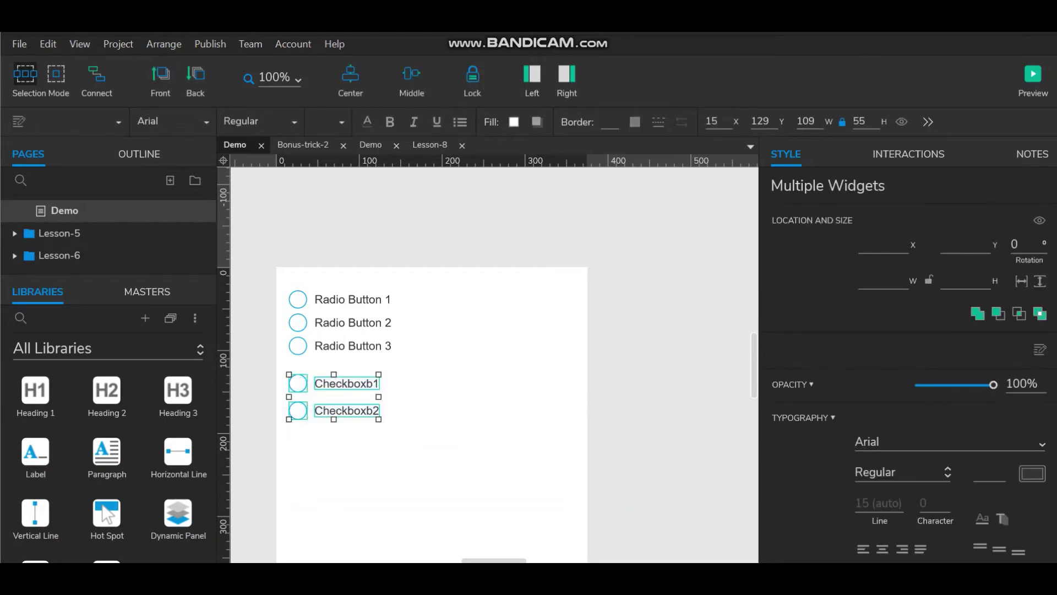
drag(377, 381, 376, 435)
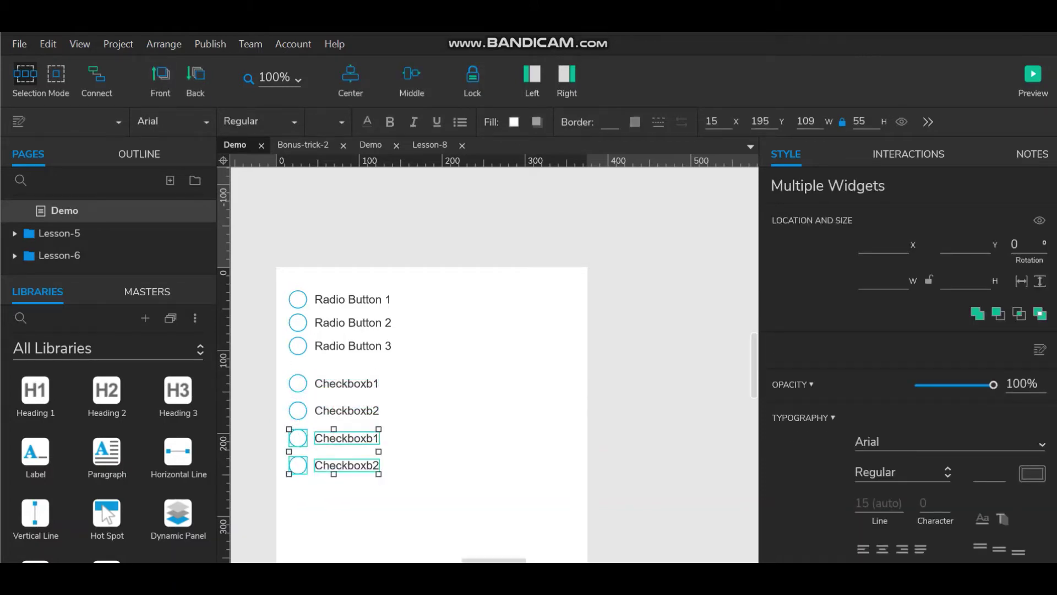
double_click(372, 438)
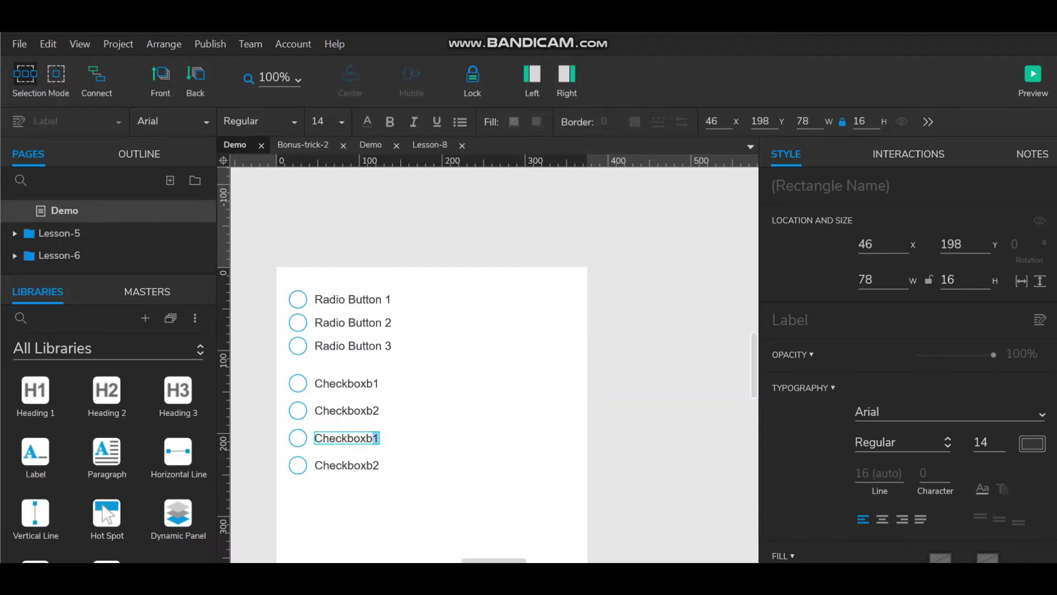
text(3)
key(Tab)
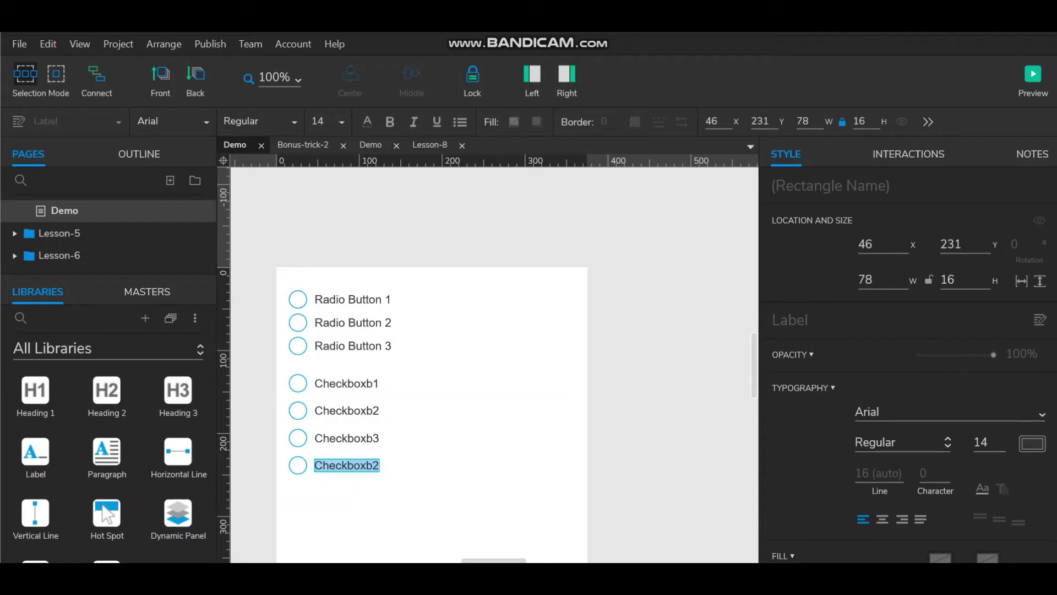
key(End)
key(shift+Left)
text(4)
key(Escape)
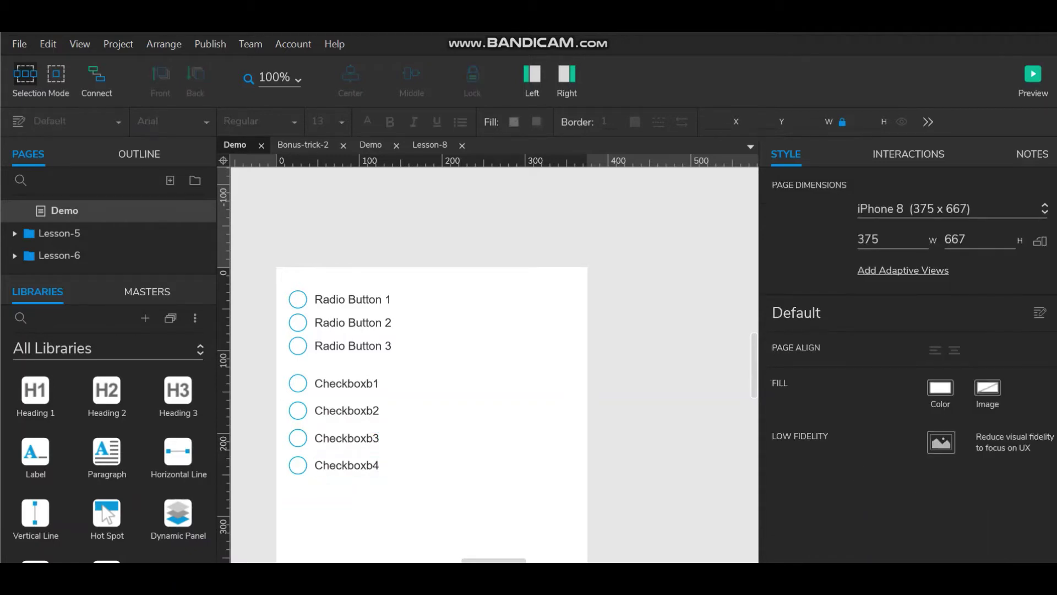
click(297, 299)
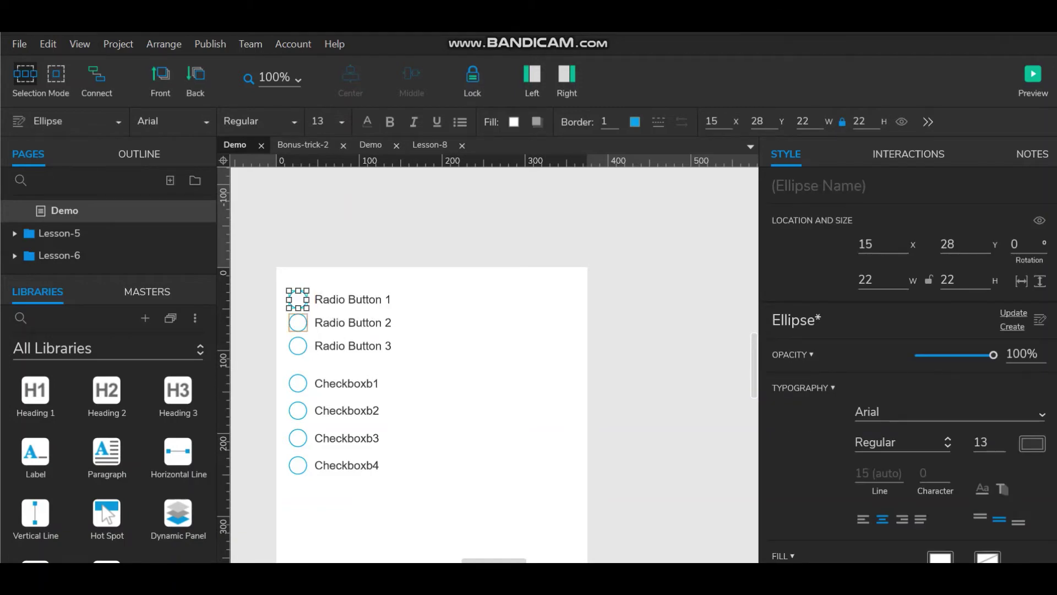
ctrl+click(297, 322)
Step: Assign the Radio Button 1–3 circles to a selection group called 'Radio'
ctrl+click(298, 345)
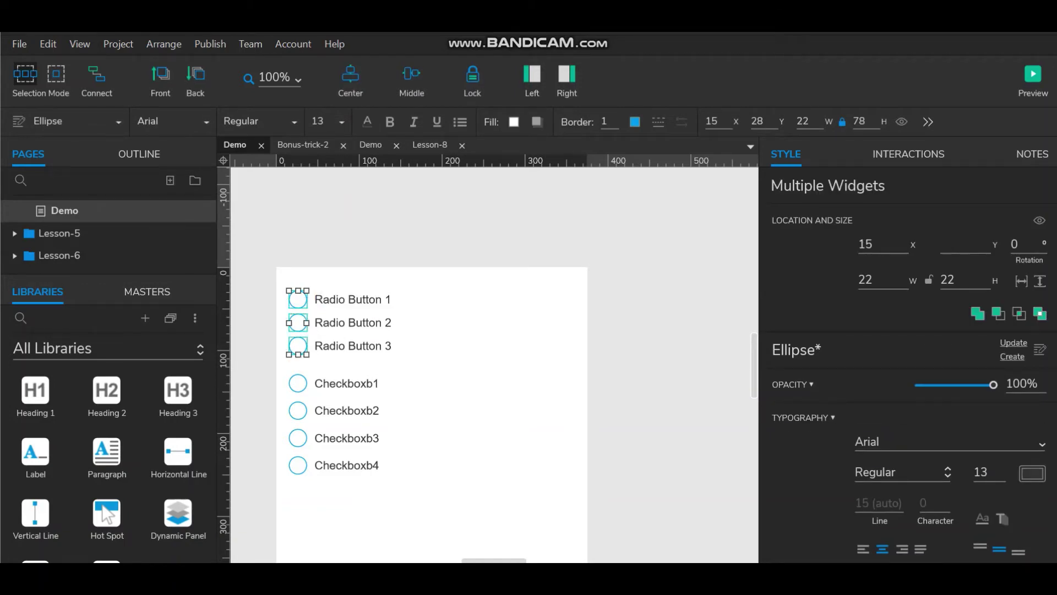
right_click(299, 322)
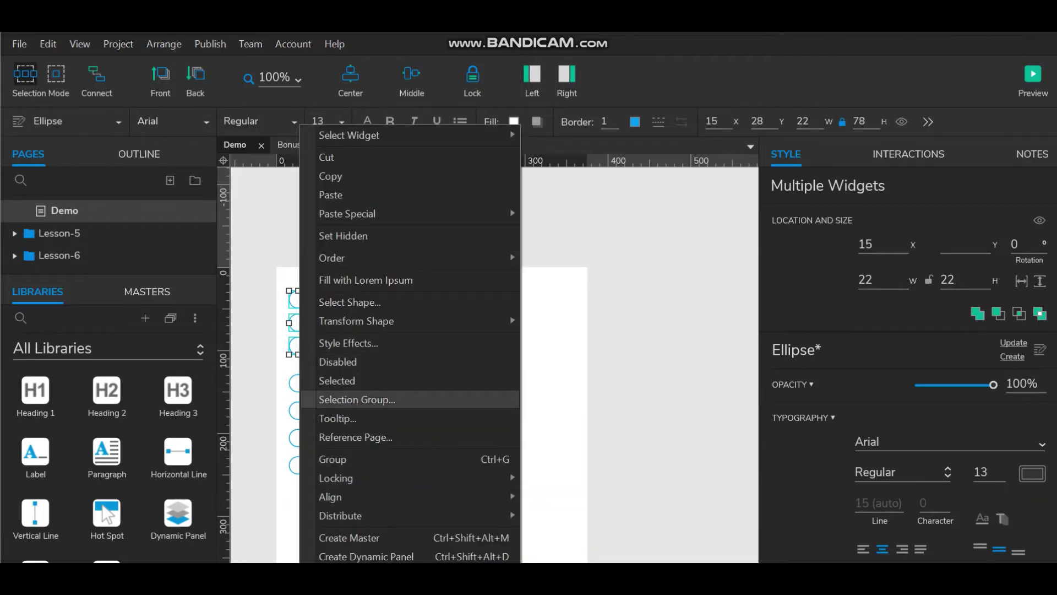
key(Escape)
click(347, 363)
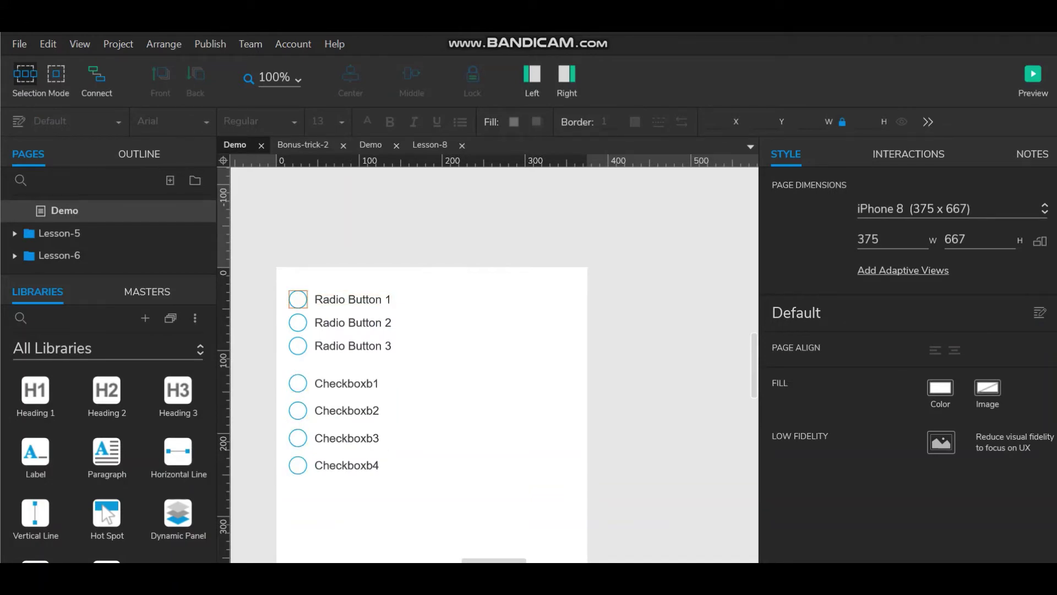
click(298, 299)
shift+click(298, 322)
shift+click(297, 345)
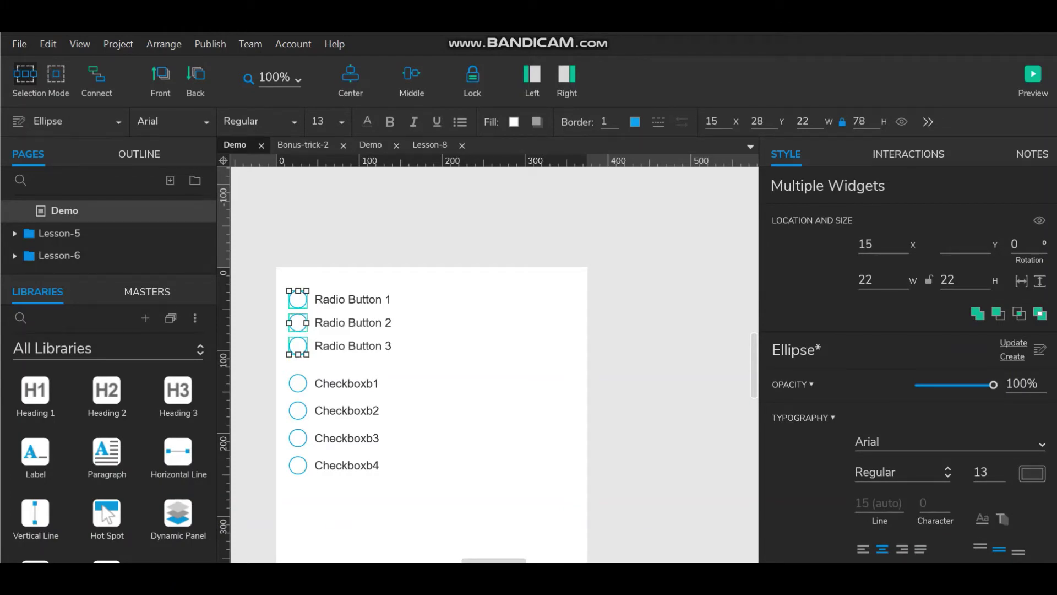
right_click(298, 345)
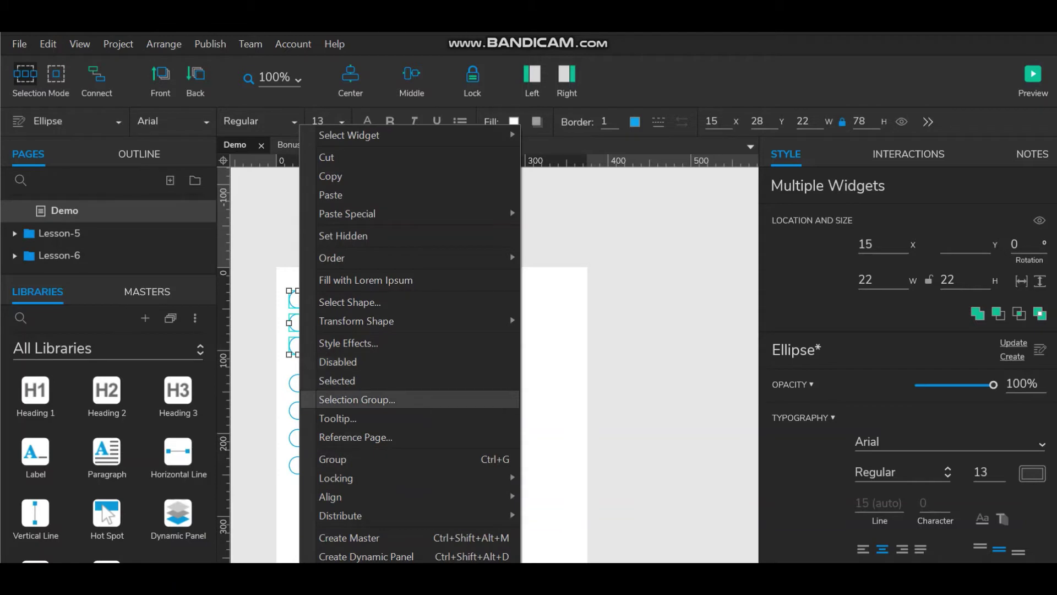
click(357, 399)
text(R)
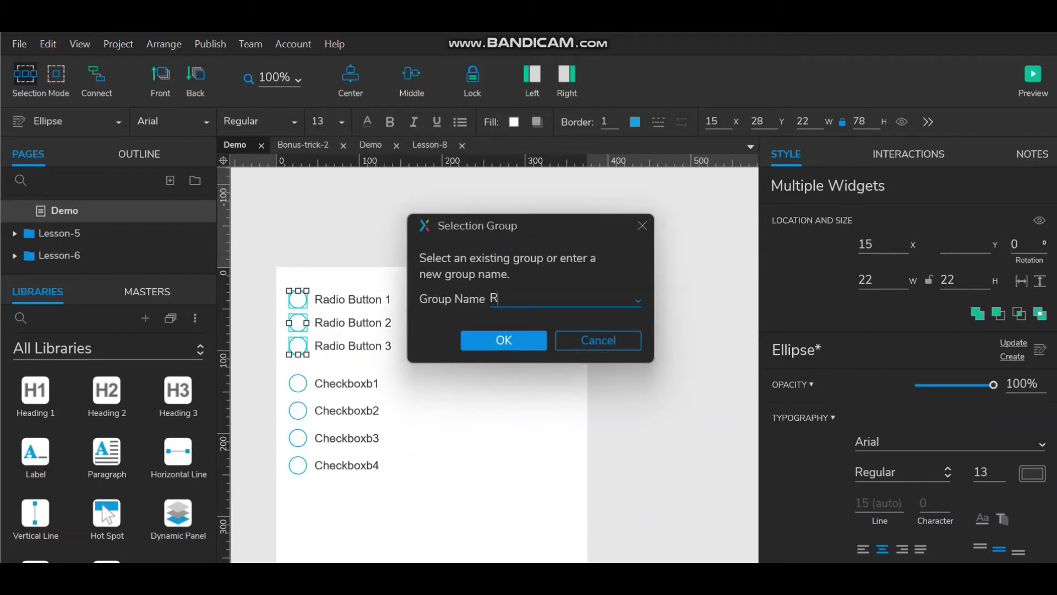
text(adio)
key(Return)
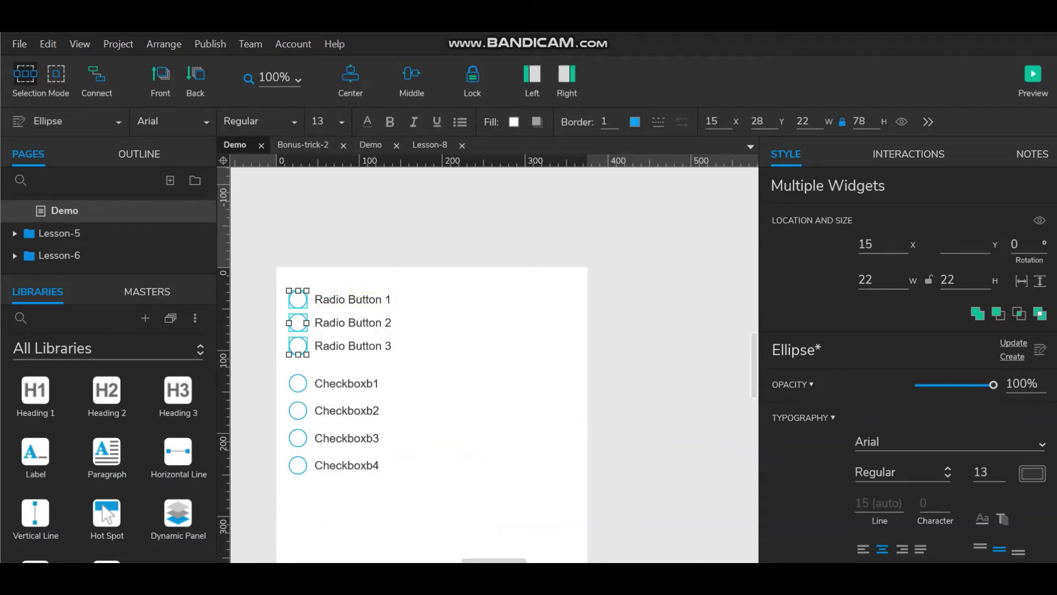
Step: Give the three radio circles a Selected style that shows the check image
right_click(296, 343)
click(344, 343)
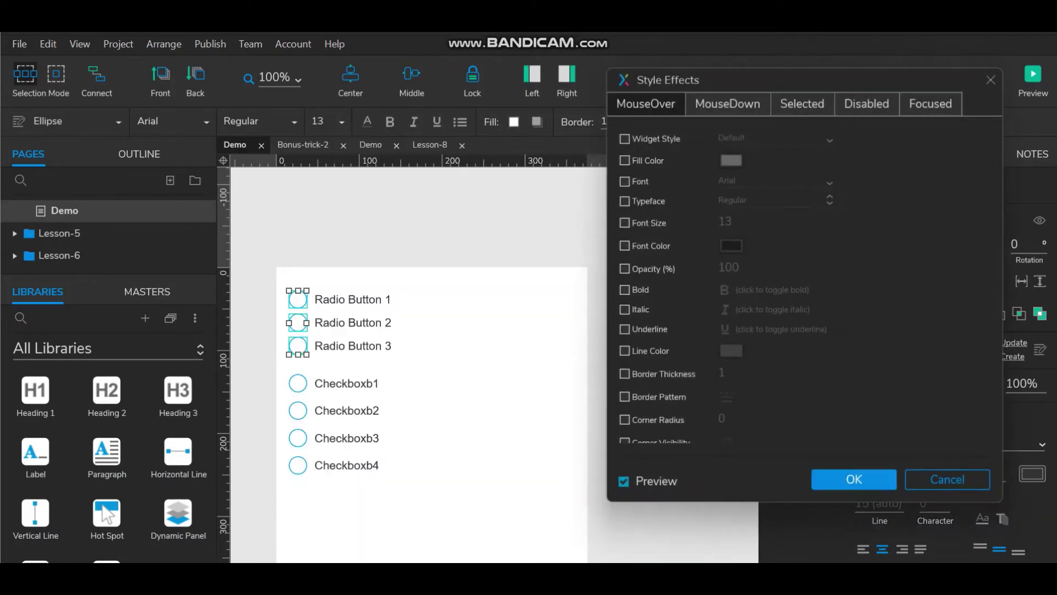
click(802, 102)
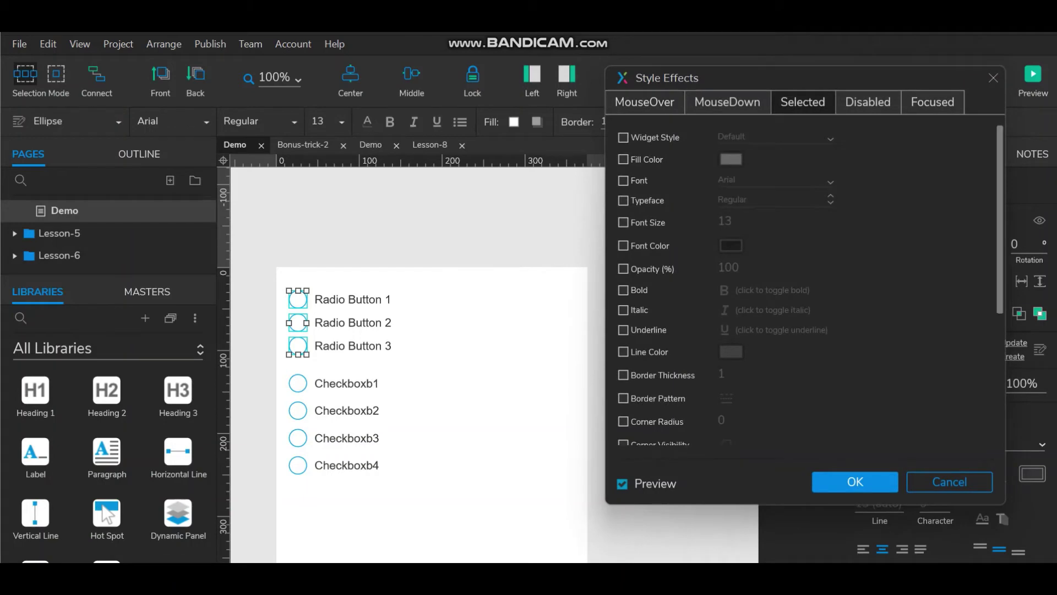
scroll(805, 281, down, 5)
click(774, 425)
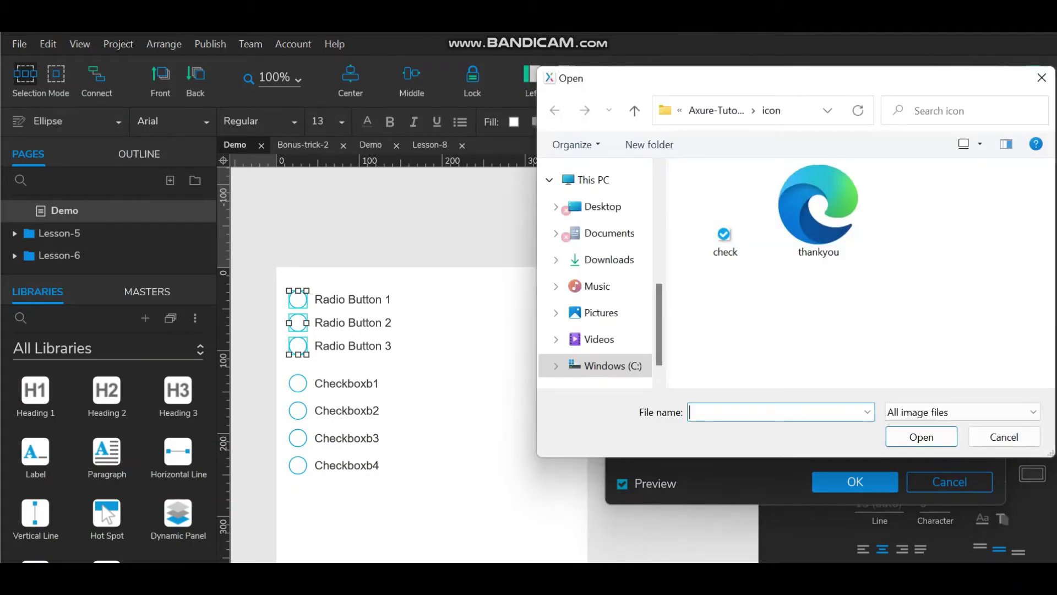
click(724, 240)
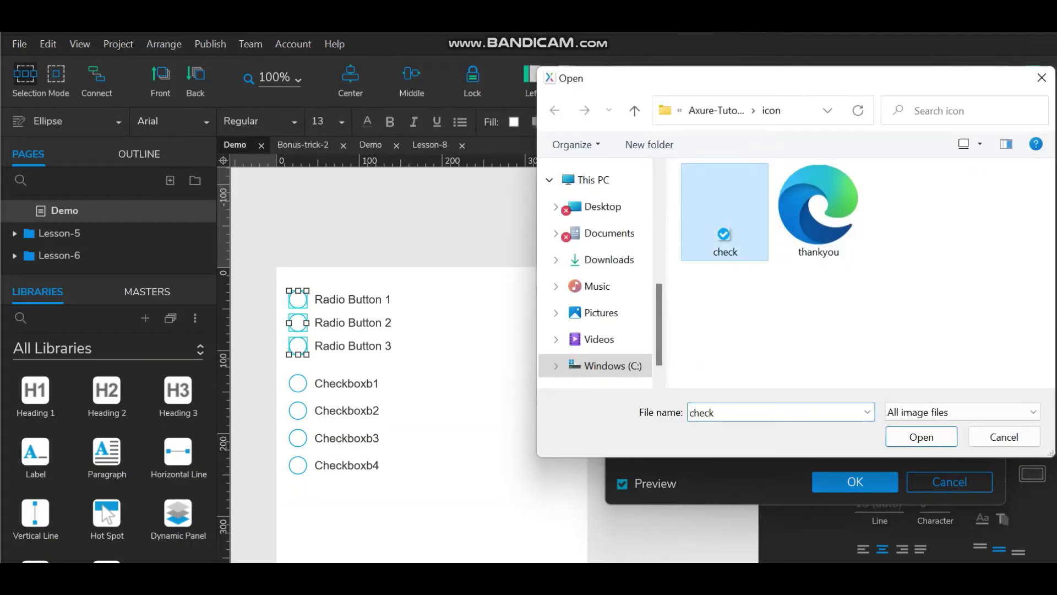
click(921, 436)
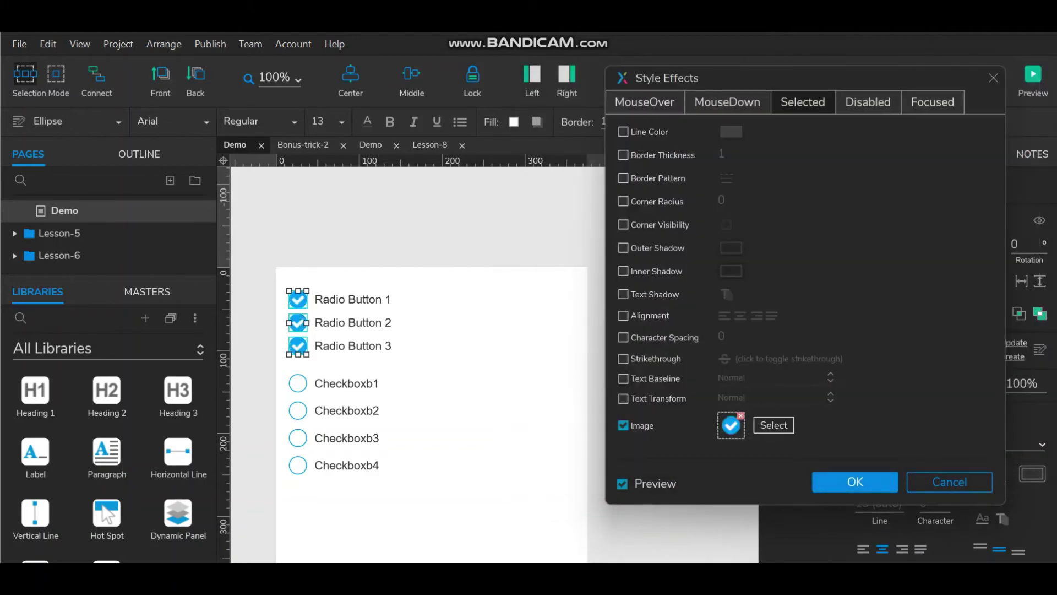
click(854, 481)
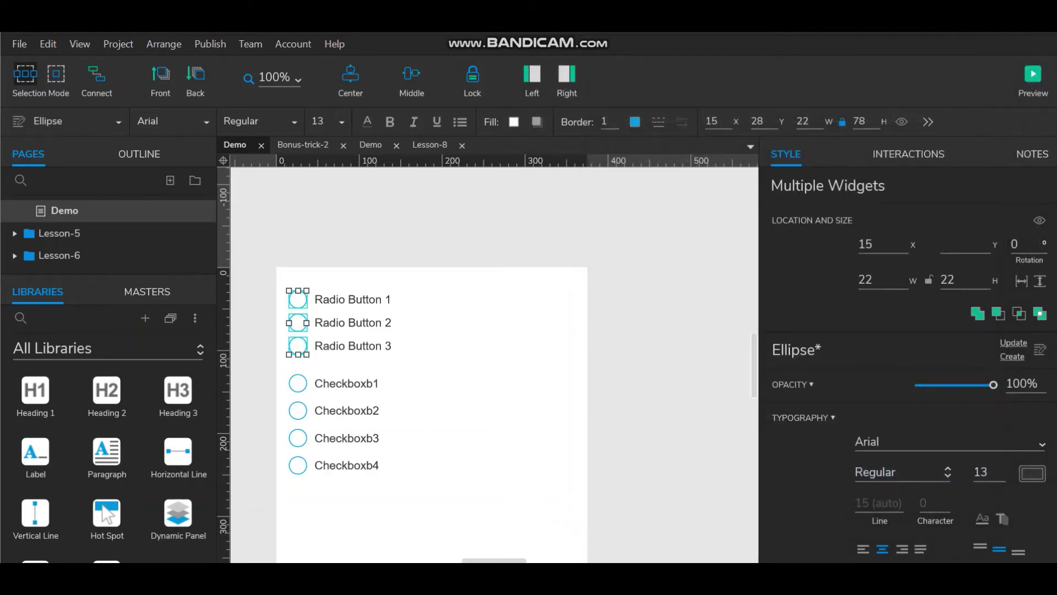
key(Escape)
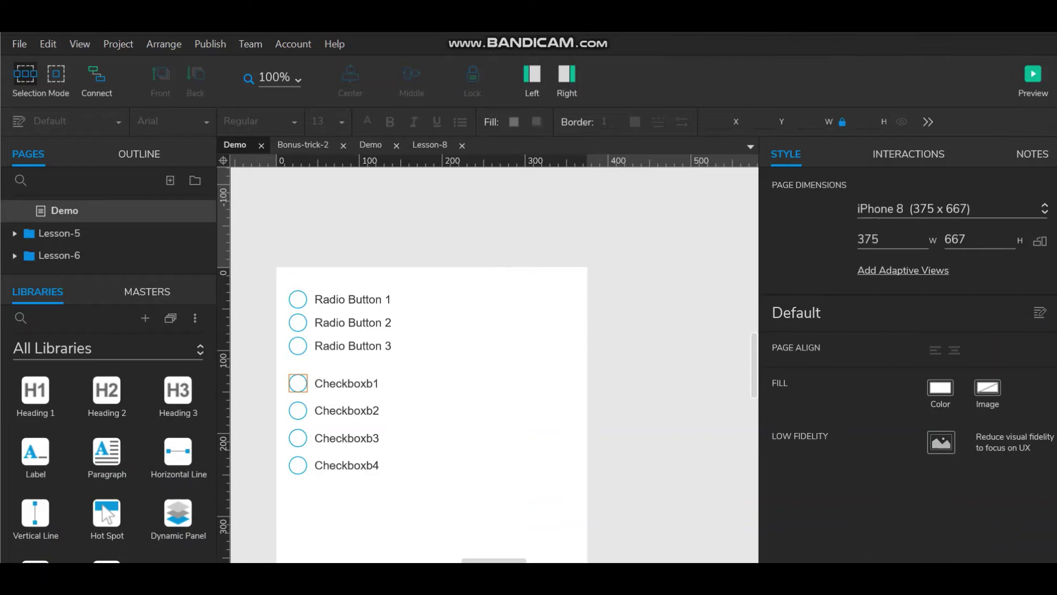
Step: Apply the check image as the Selected style of the Checkboxb1–Checkboxb4 circles
click(298, 383)
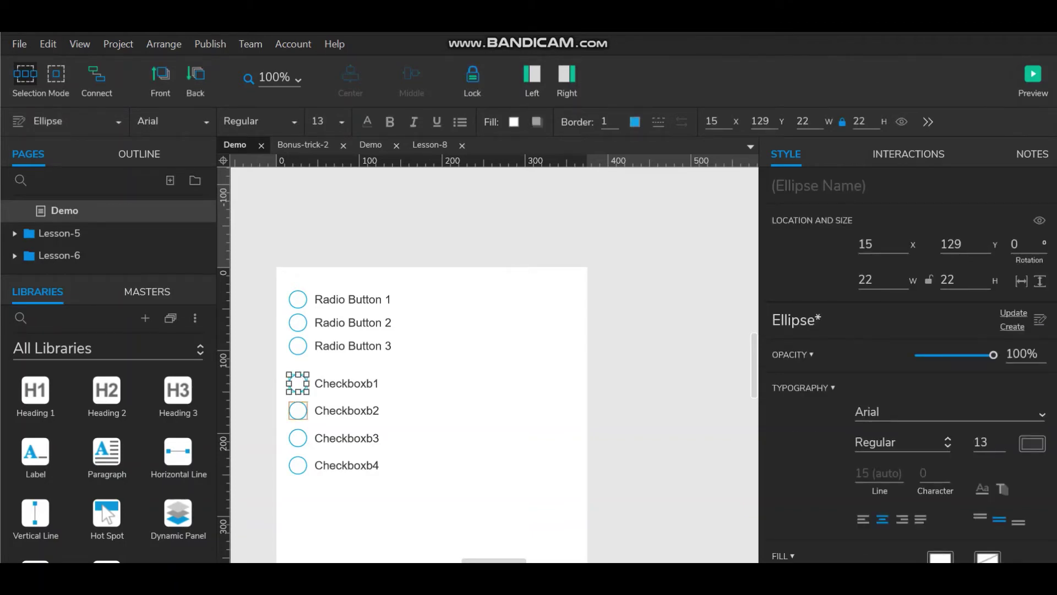
shift+click(298, 410)
shift+click(298, 438)
shift+click(298, 465)
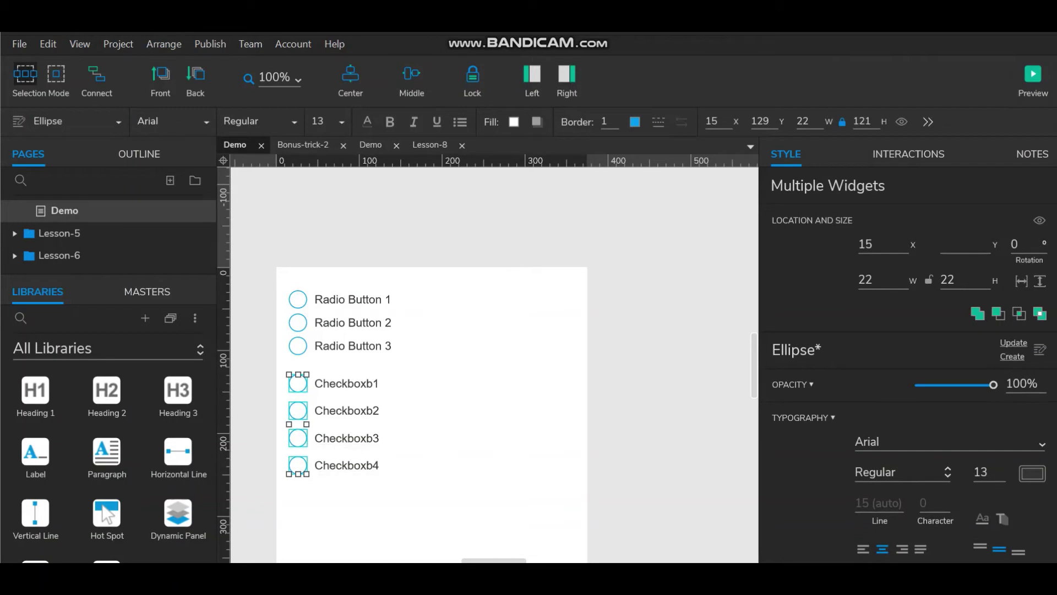
right_click(295, 418)
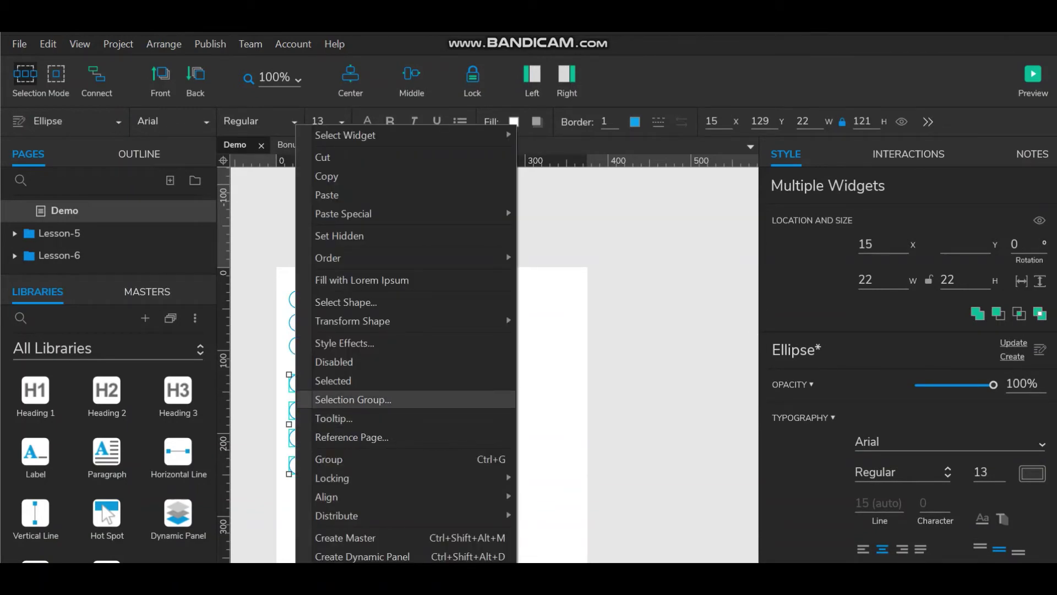
click(345, 343)
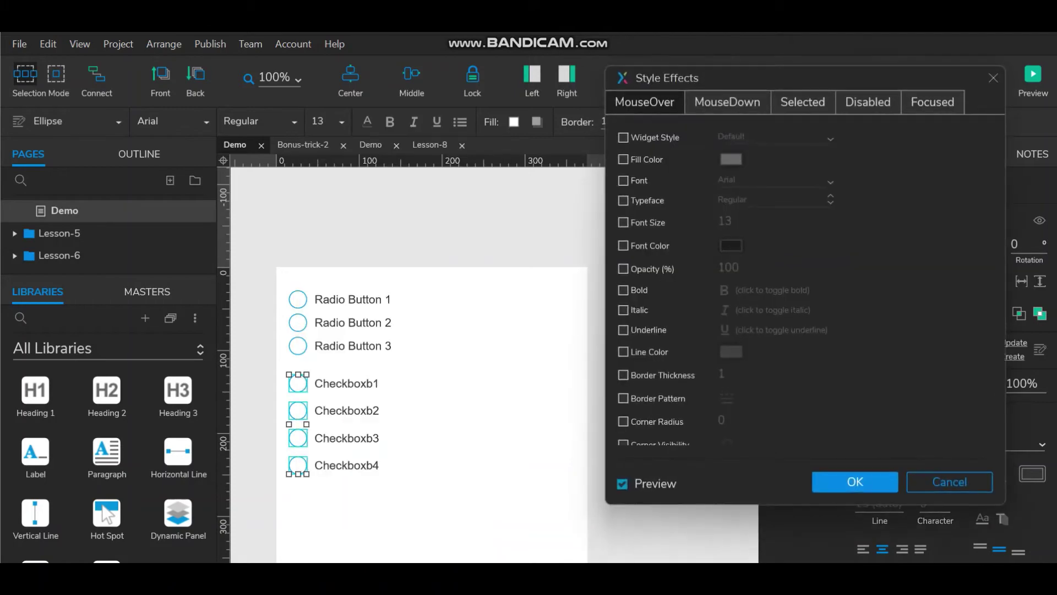
click(803, 102)
scroll(806, 289, down, 5)
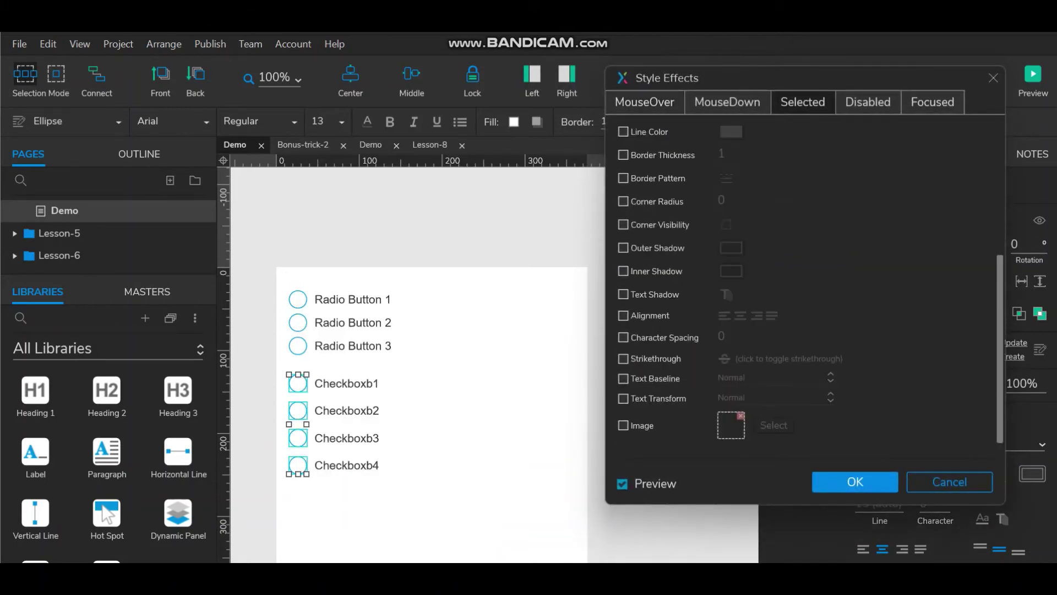
click(774, 424)
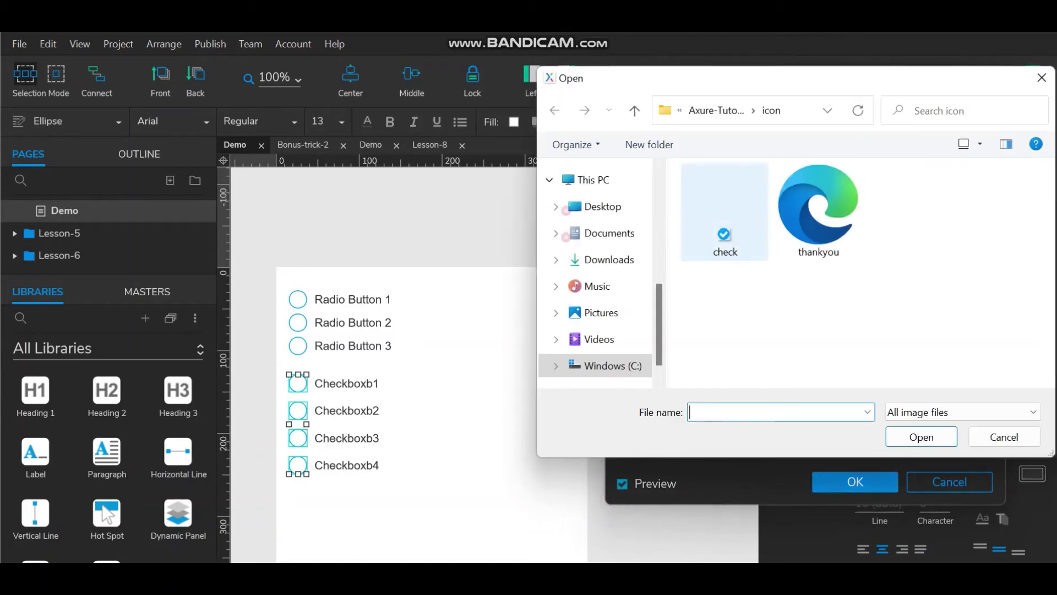
click(724, 236)
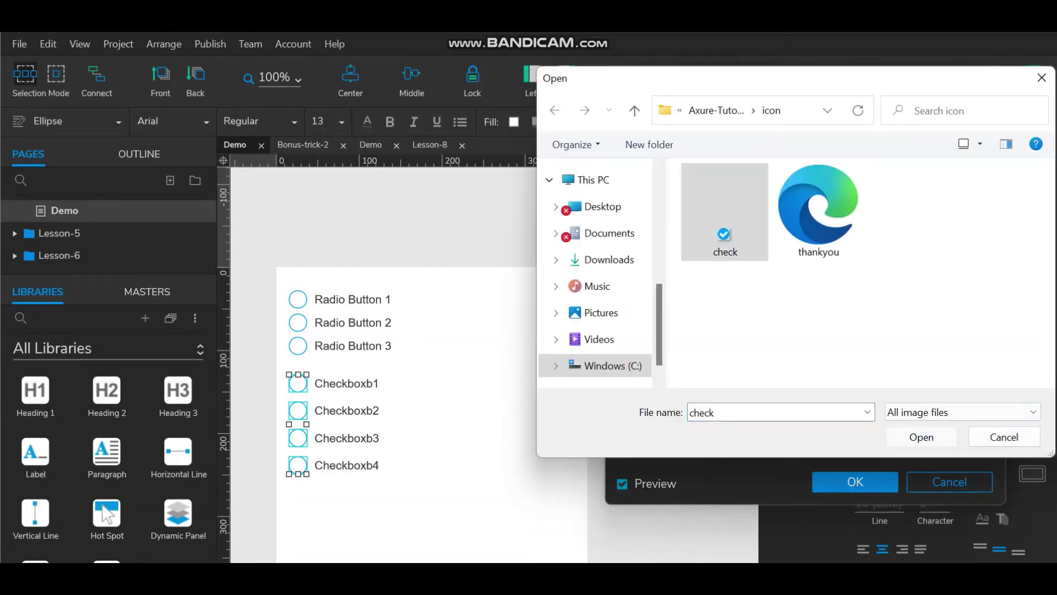
click(920, 435)
click(855, 482)
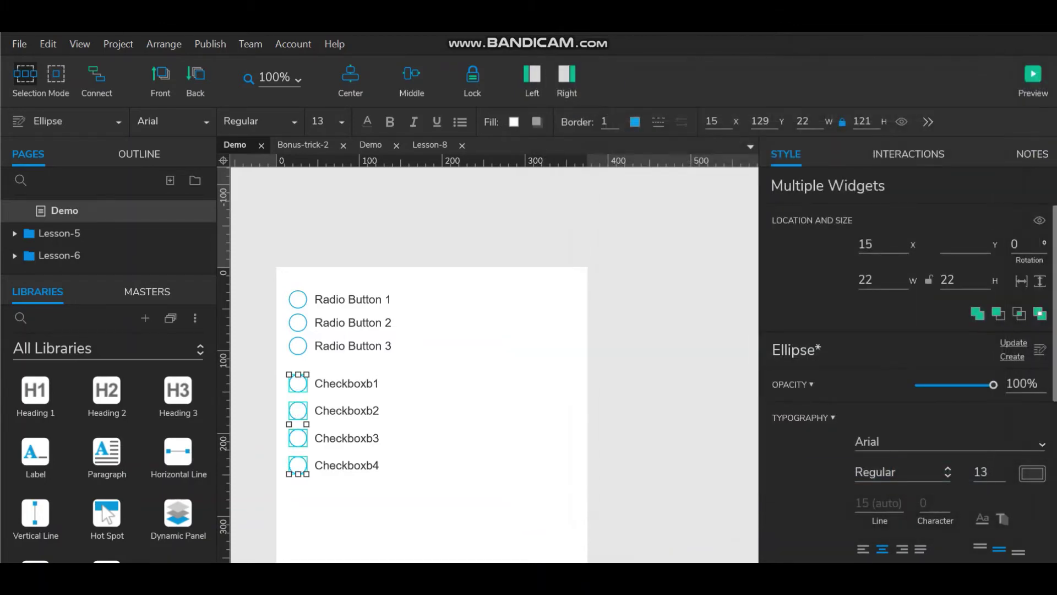
click(669, 355)
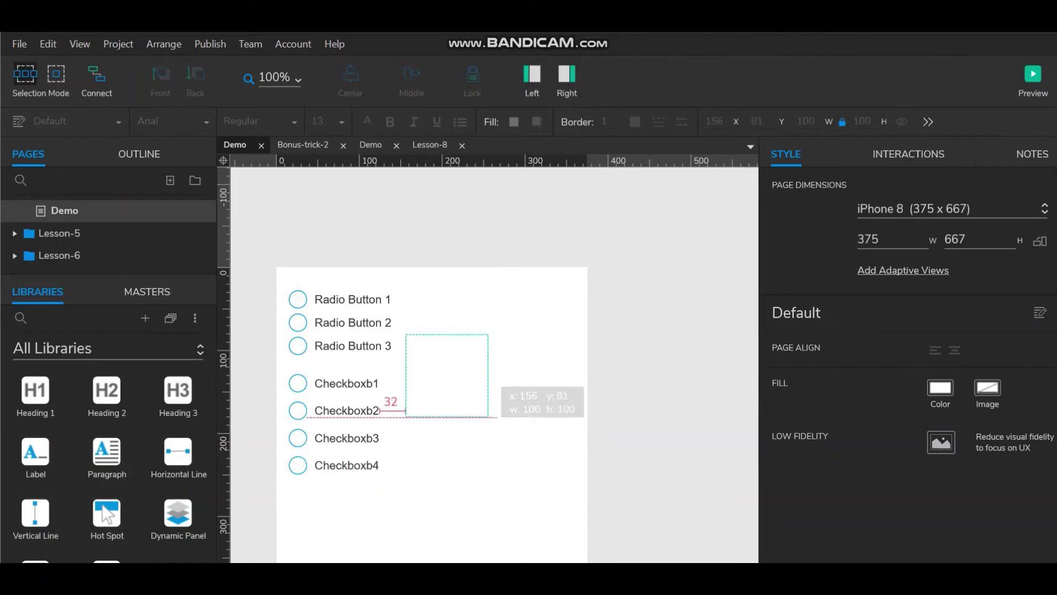
Step: Place a 132×22 hot spot over the Radio Button 1 row
drag(446, 376, 330, 331)
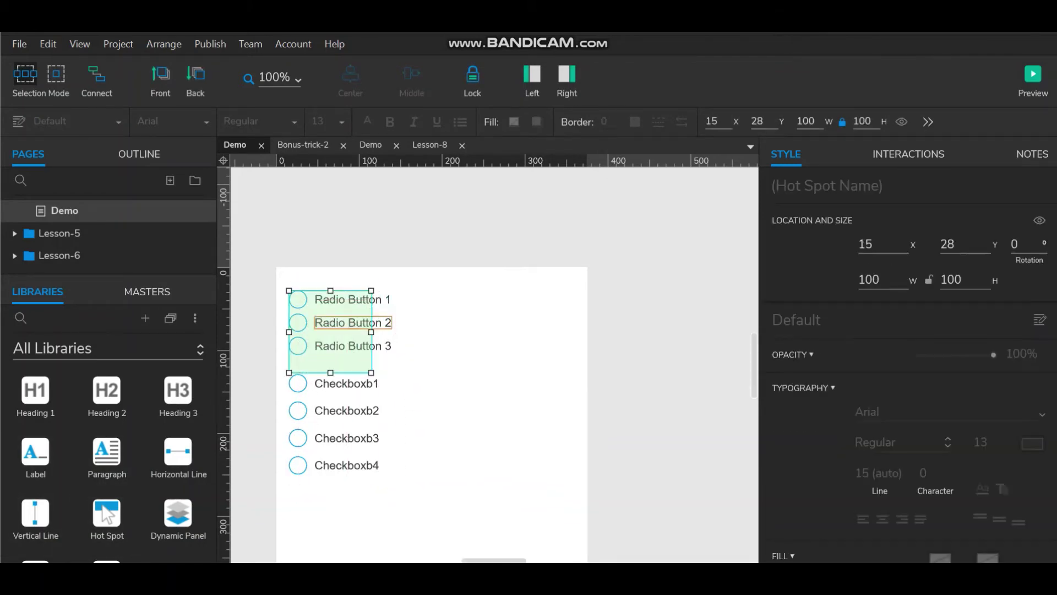
drag(372, 373, 371, 305)
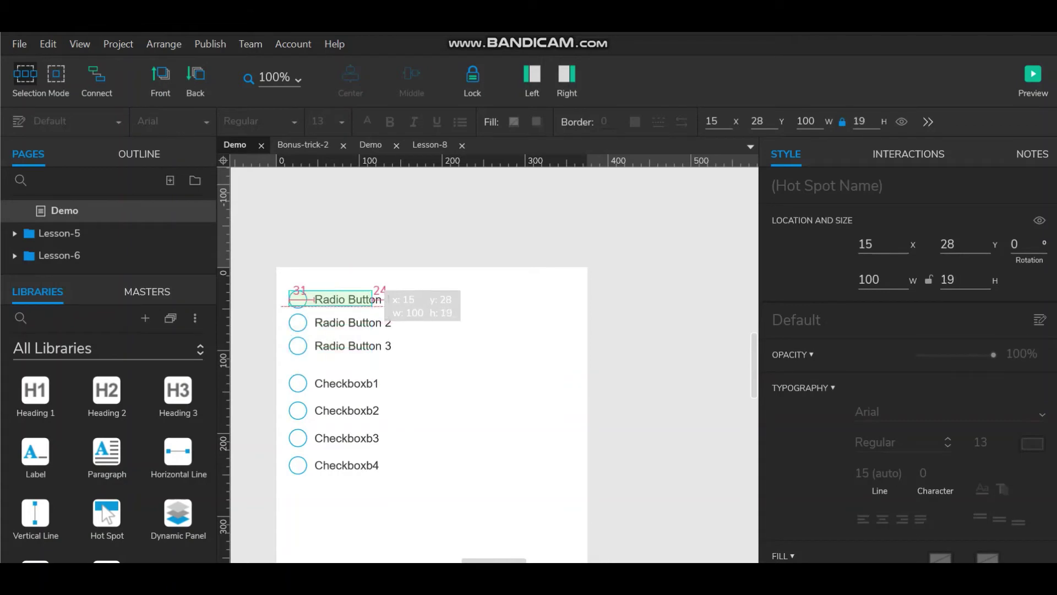
drag(372, 306, 398, 299)
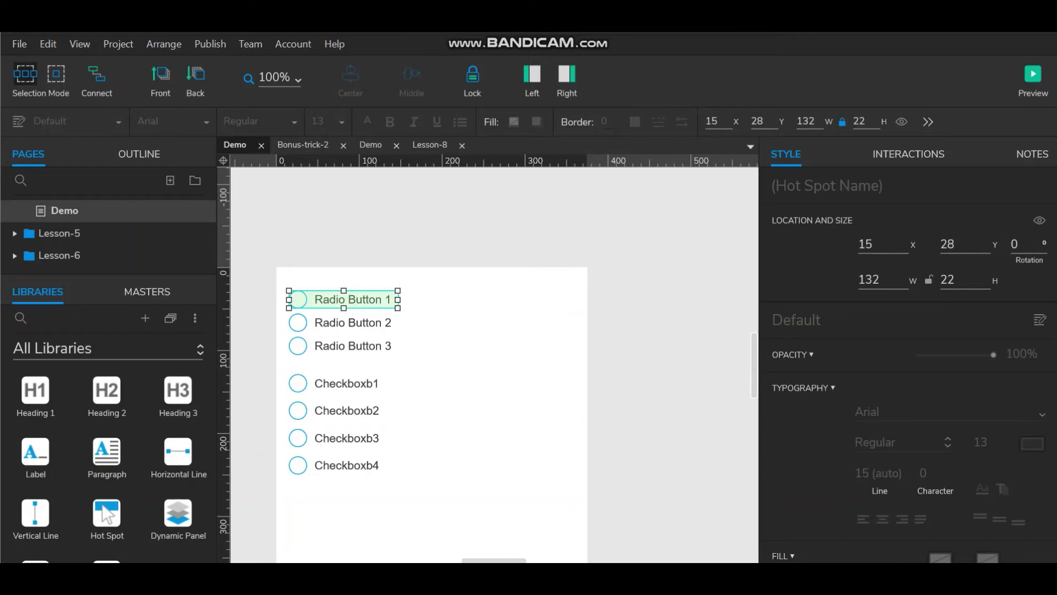
click(908, 155)
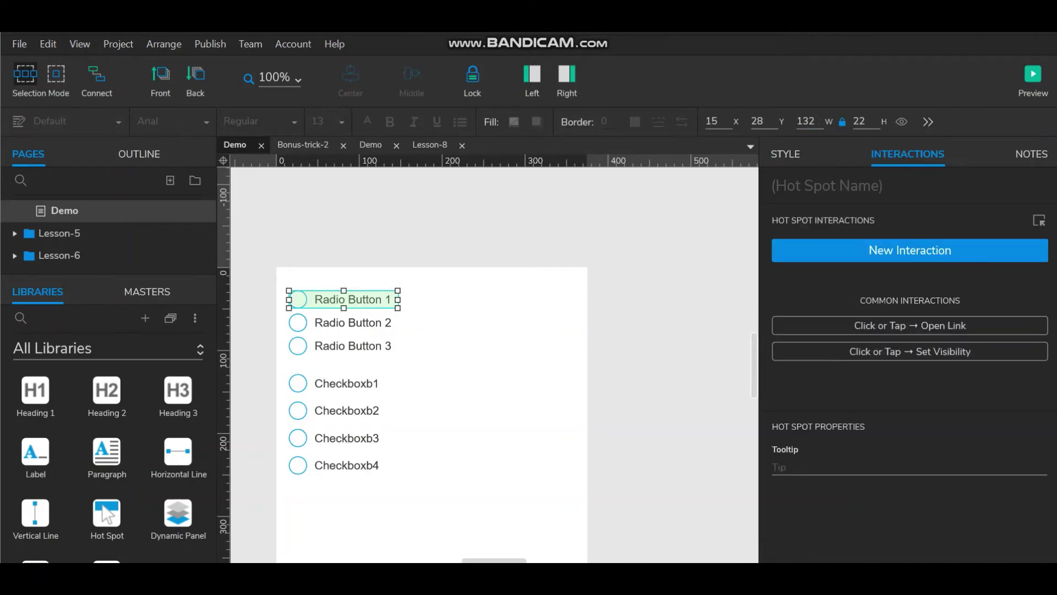
drag(356, 300, 394, 299)
click(297, 299)
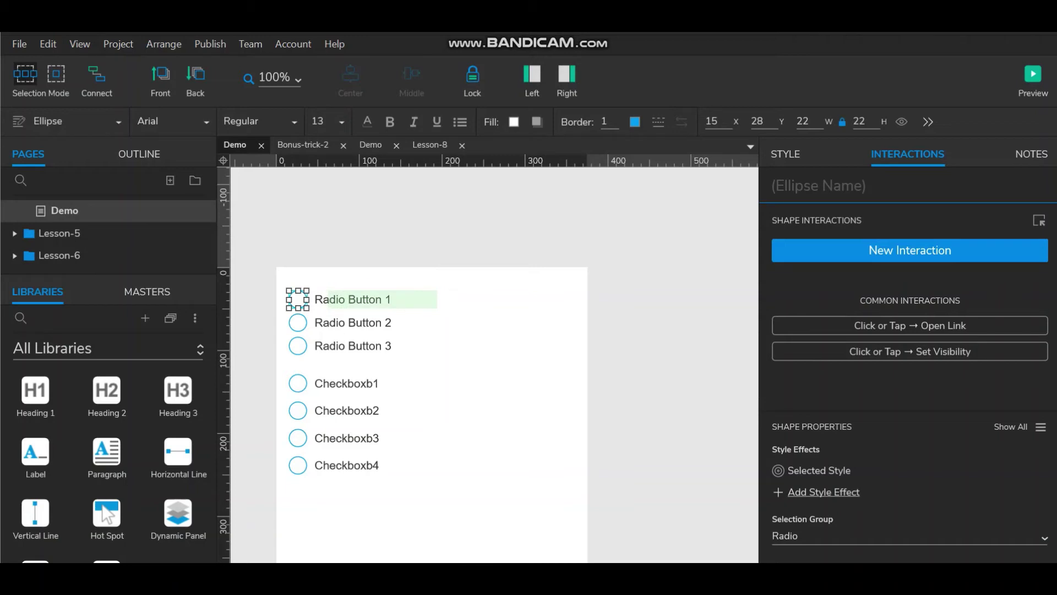
text(C)
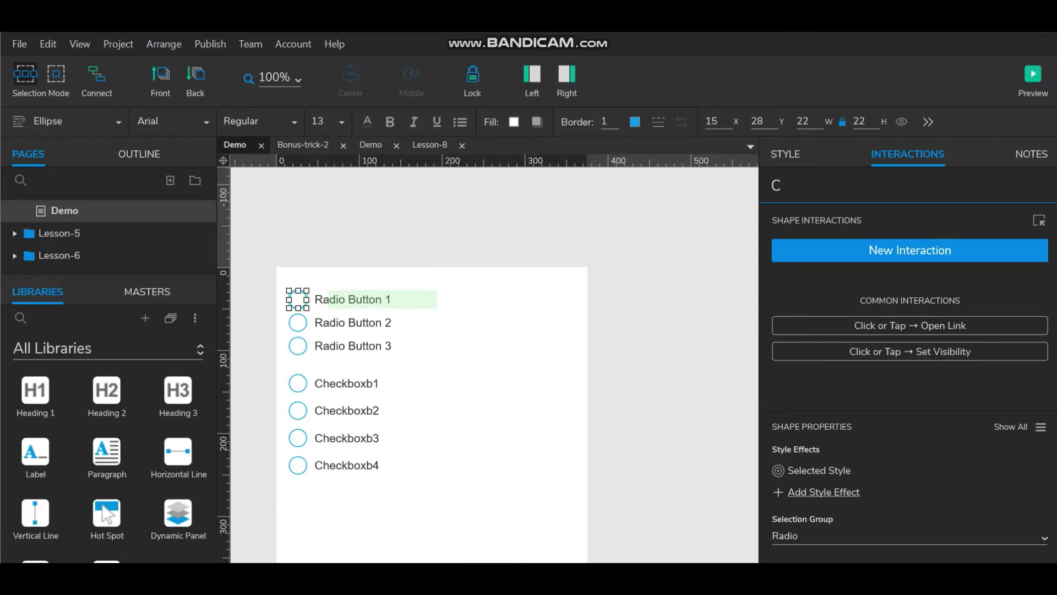
Step: Move the checkbox rows lower right and align the Radio Button 1 hot spot at x15, y28
key(BackSpace)
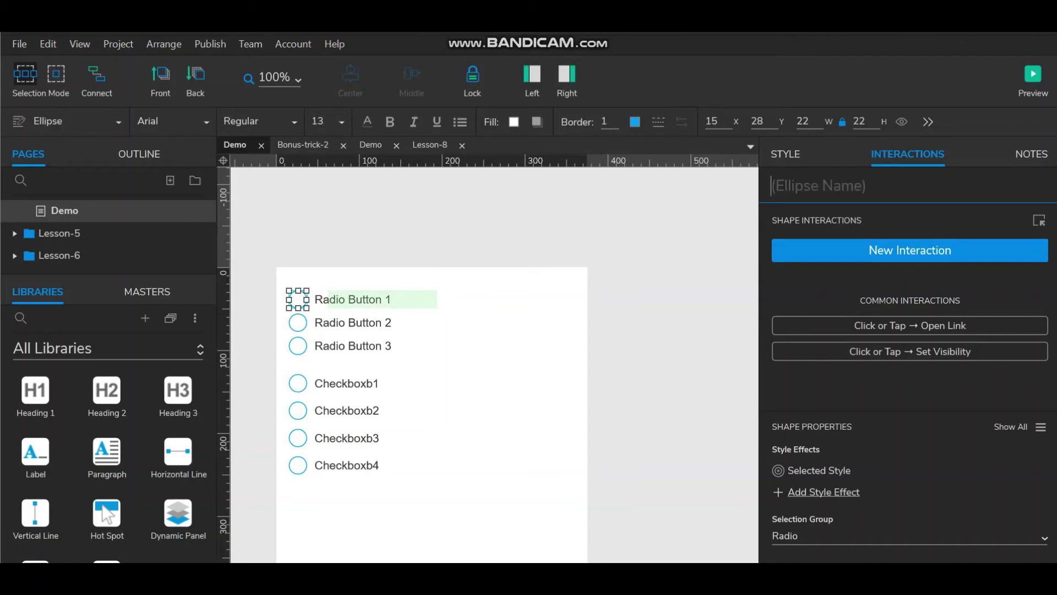
text(Radio)
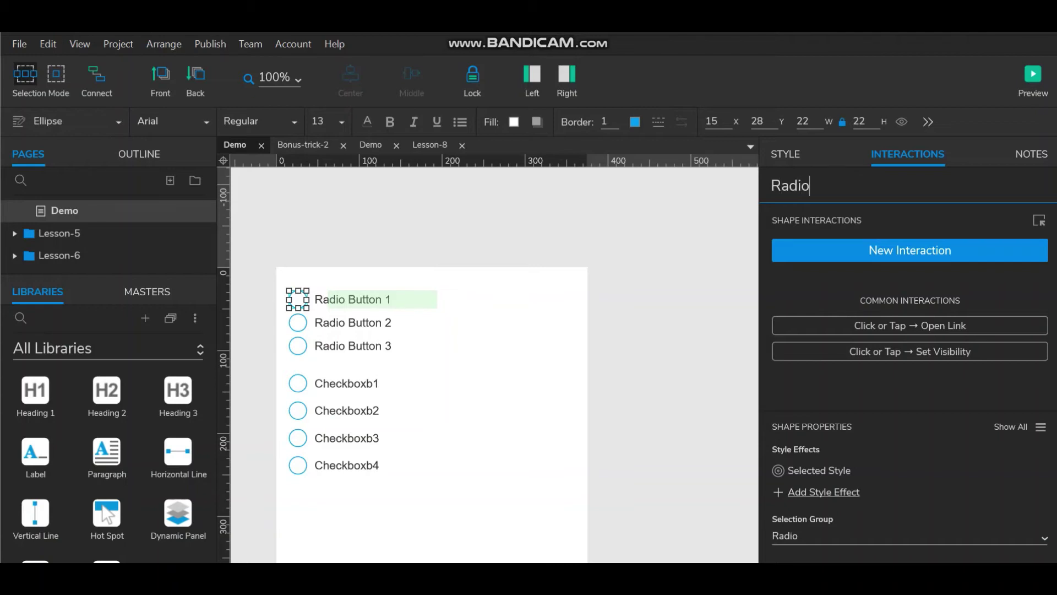
text(Bt)
text(n)
drag(383, 300, 395, 297)
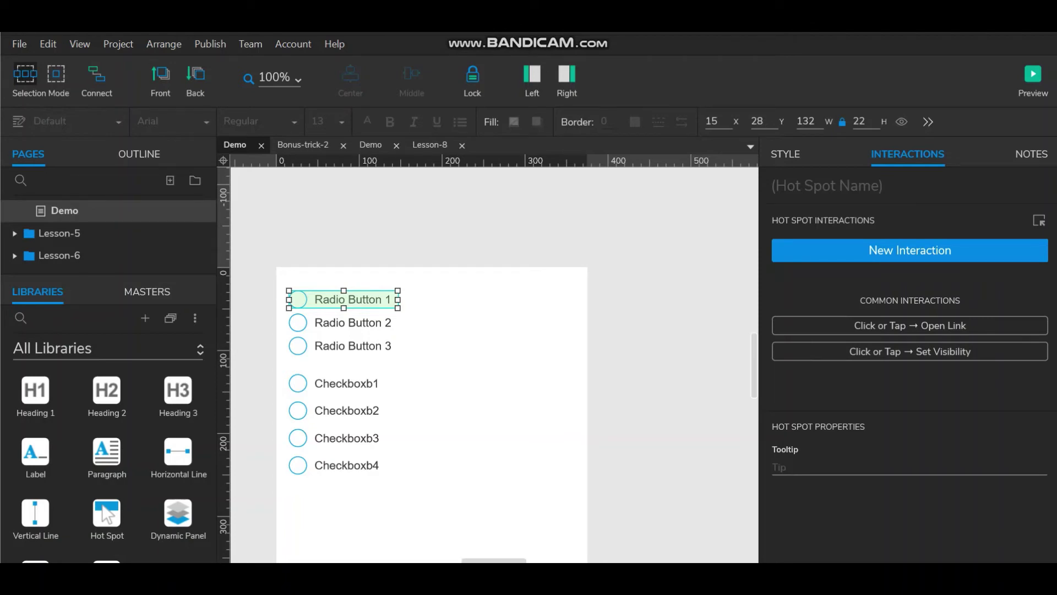
mouse_move(281, 367)
mouse_down()
mouse_move(389, 450)
mouse_move(514, 486)
mouse_up()
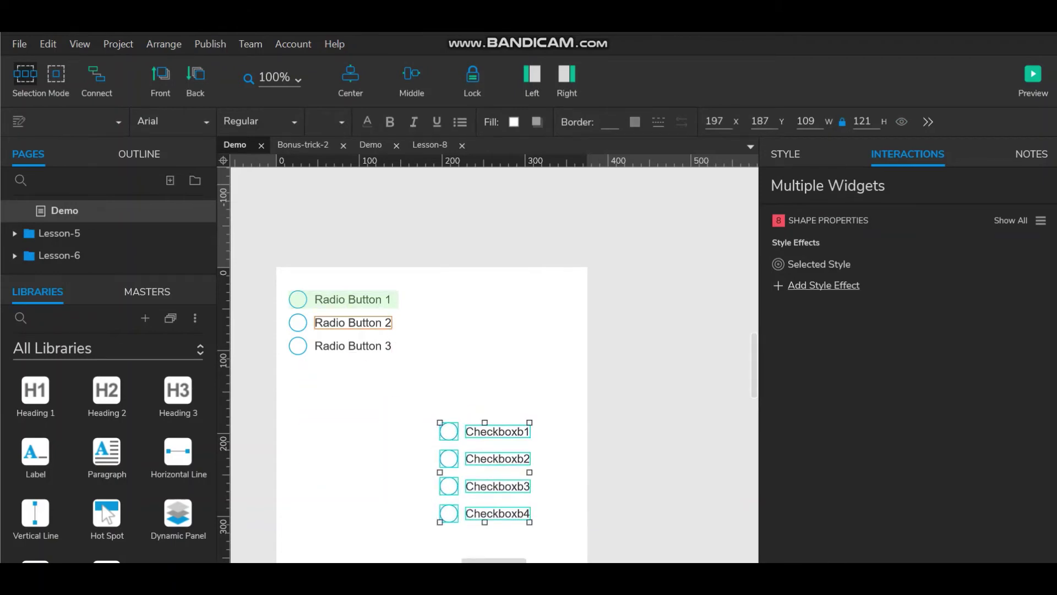
drag(343, 299, 368, 299)
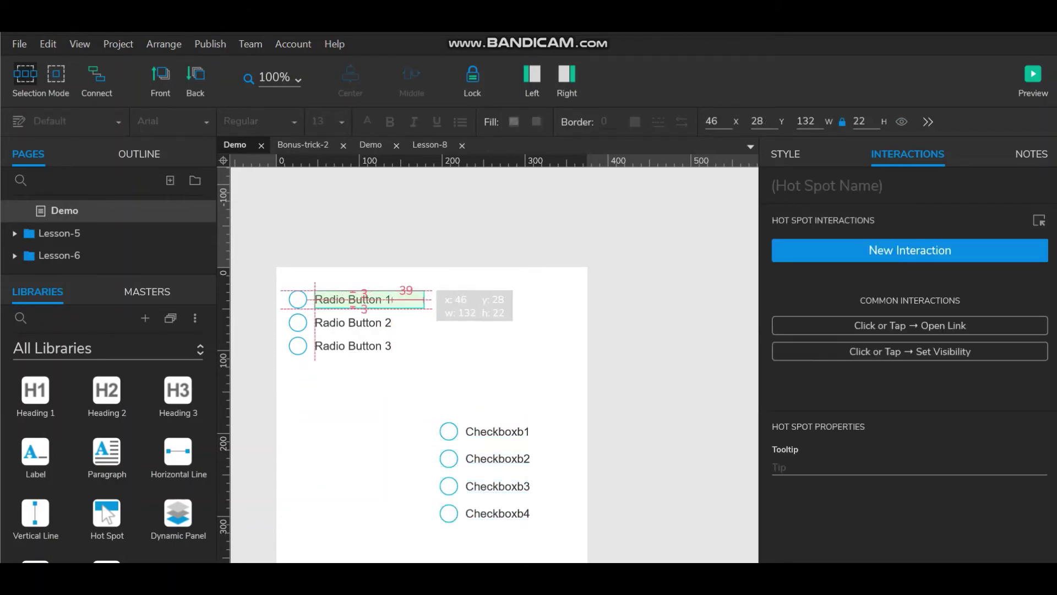
click(298, 299)
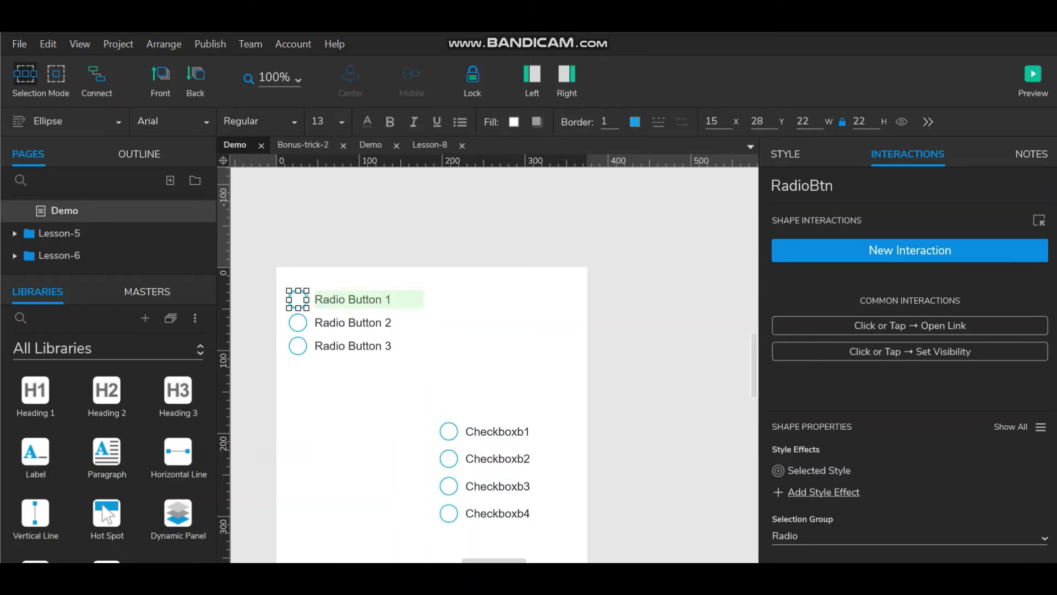
click(370, 299)
drag(369, 299, 343, 300)
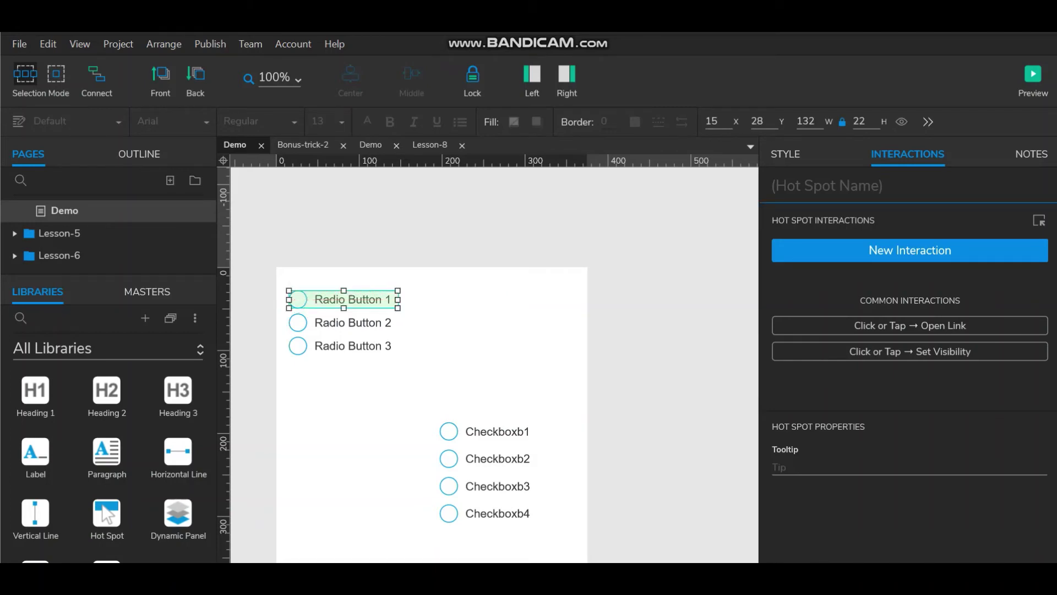
Step: Give the Radio Button 1 hot spot a Click or Tap action setting RadioBtn selected to true
click(909, 250)
click(826, 300)
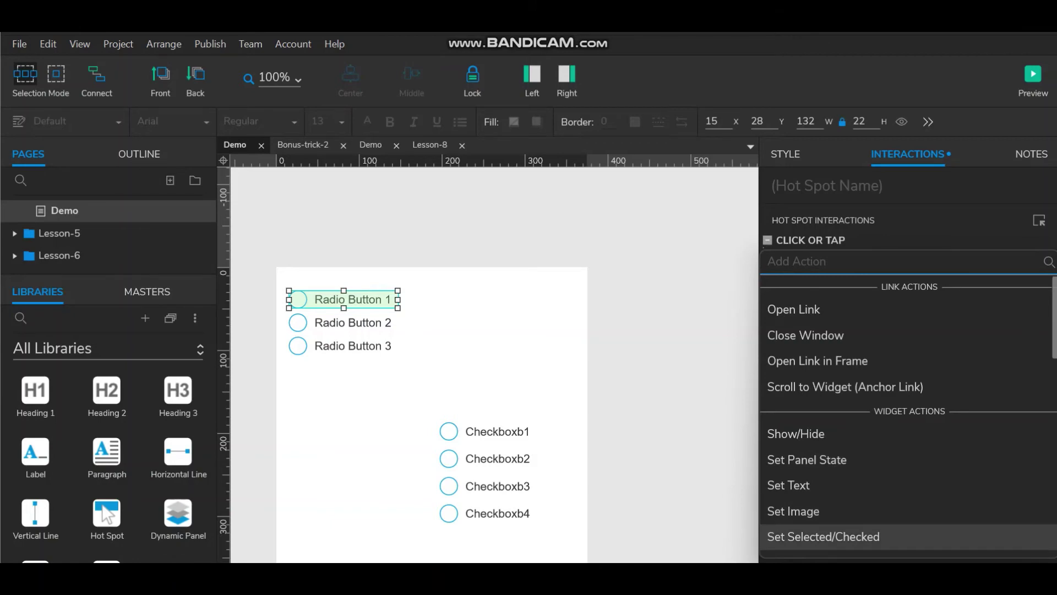
click(823, 536)
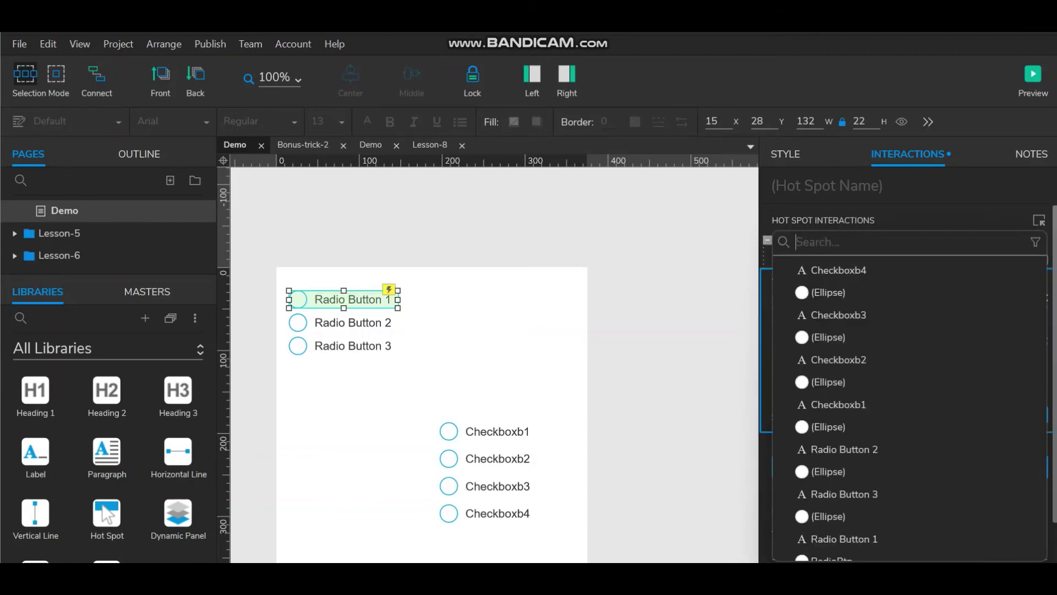
text(ra)
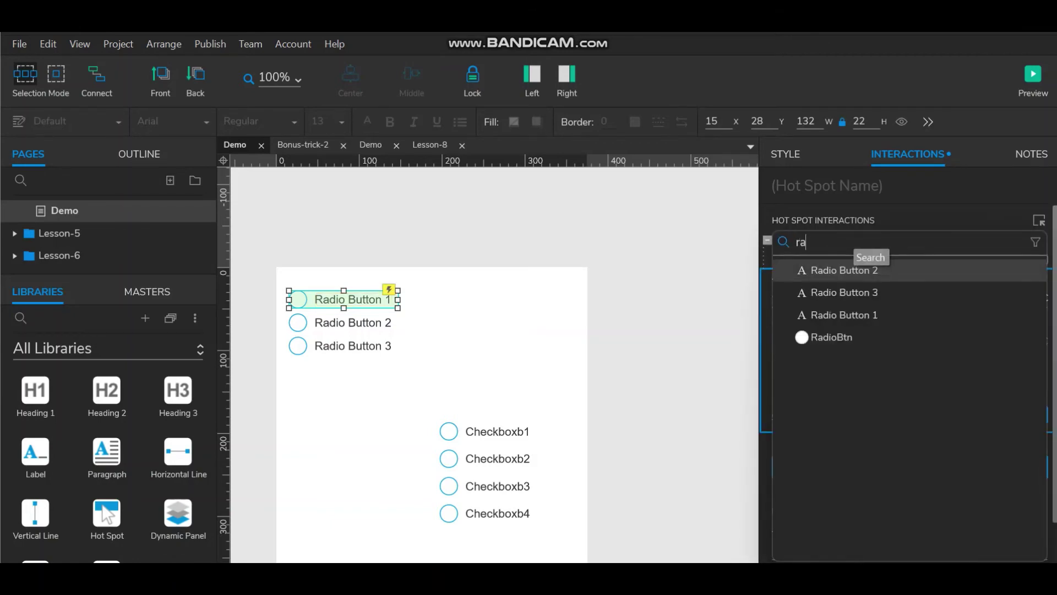
text(dio)
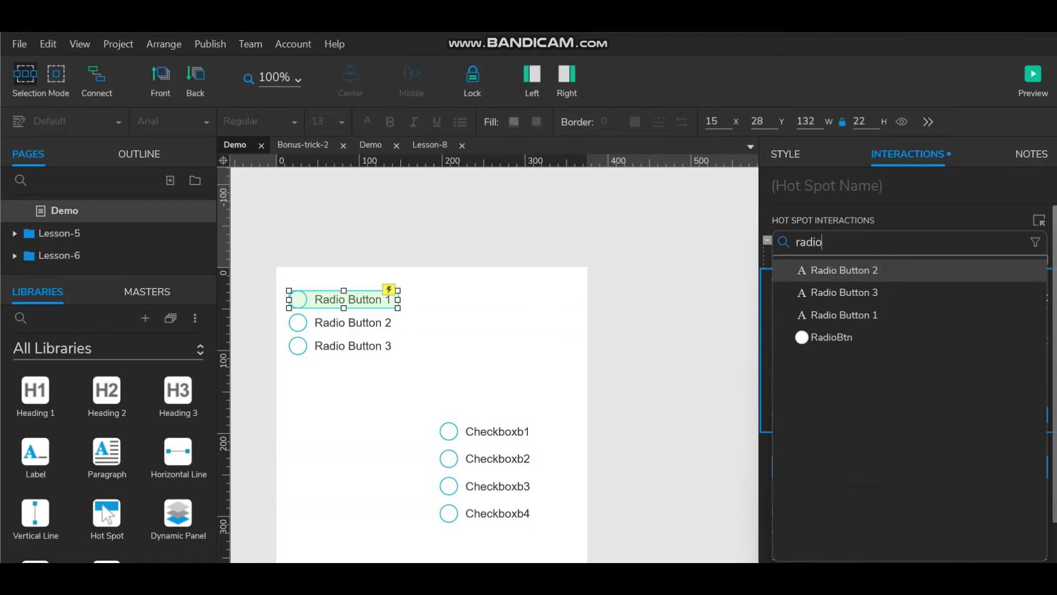
click(830, 338)
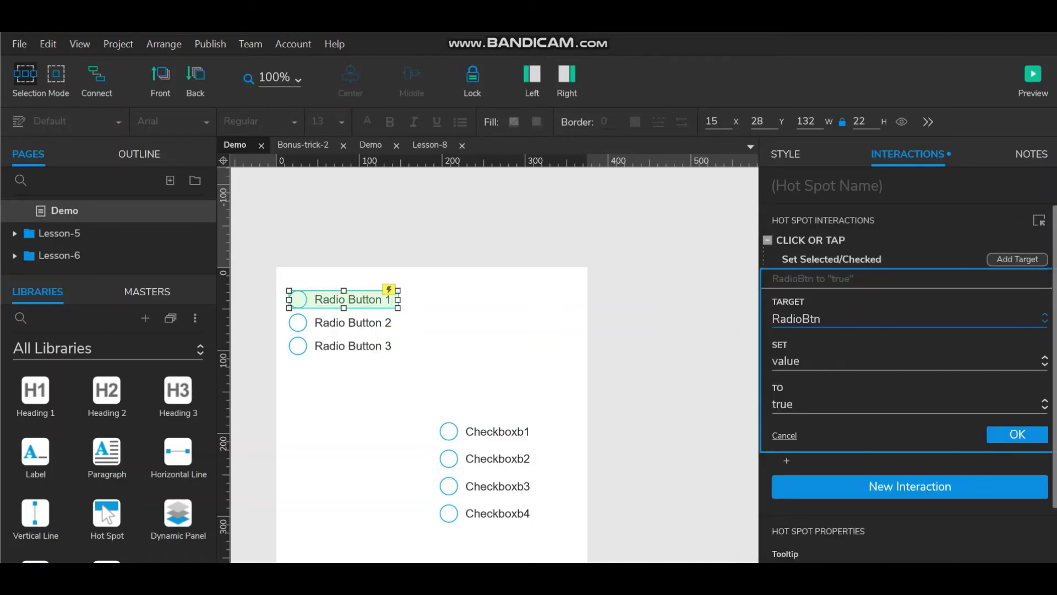
click(1017, 434)
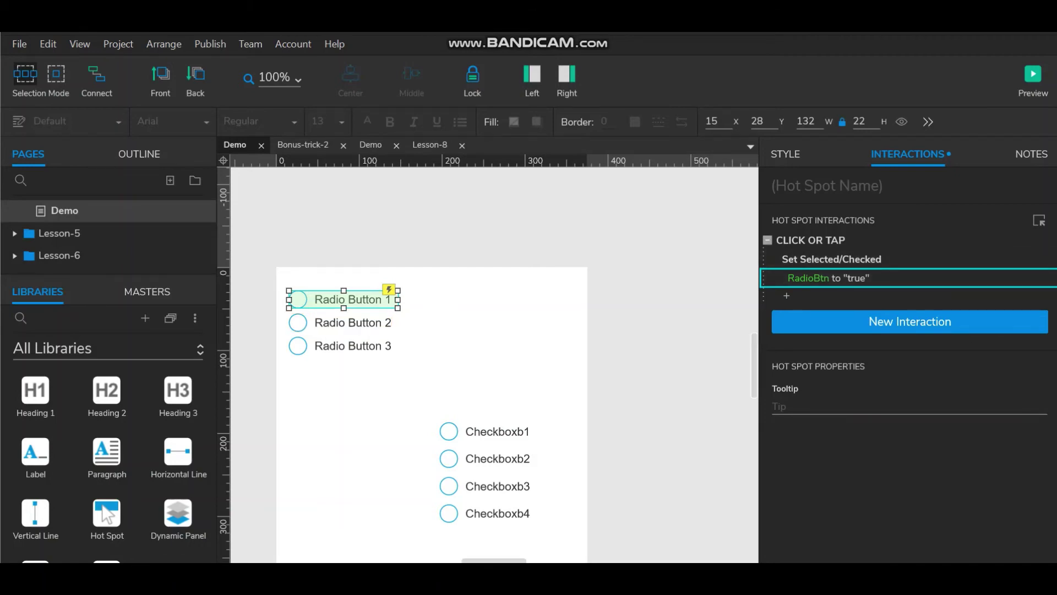
drag(420, 362, 271, 312)
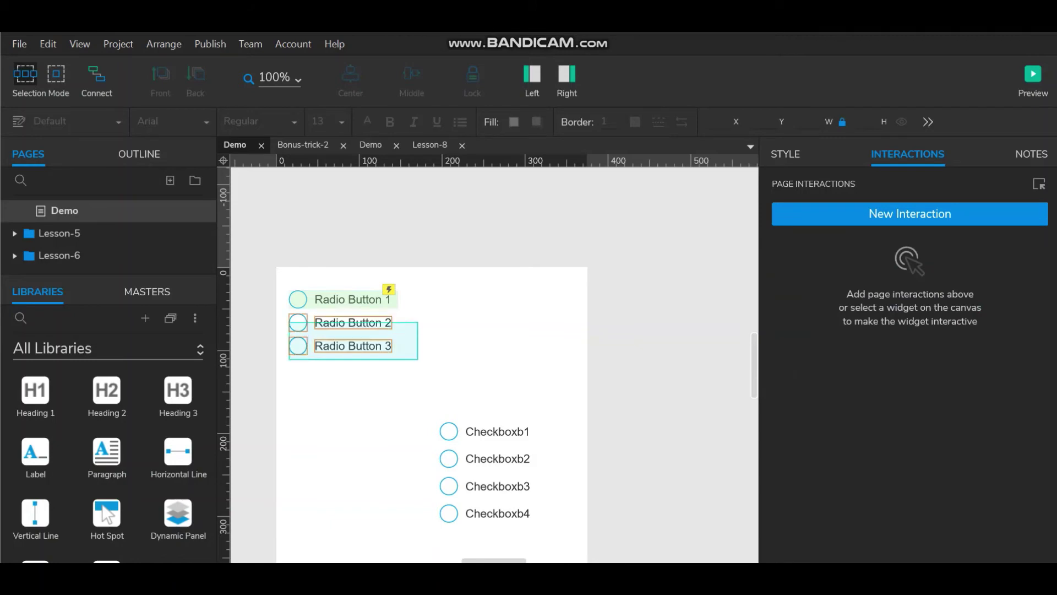
Step: Delete Radio Buttons 2 and 3, then duplicate Radio Button 1 and its hot spot twice, evenly spaced
key(Delete)
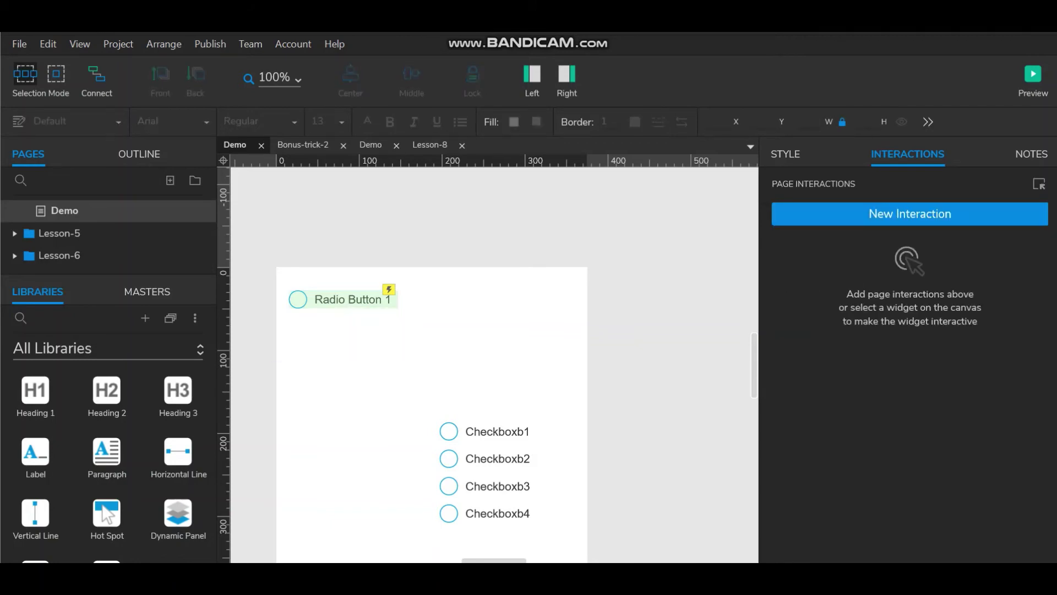
drag(418, 324, 286, 279)
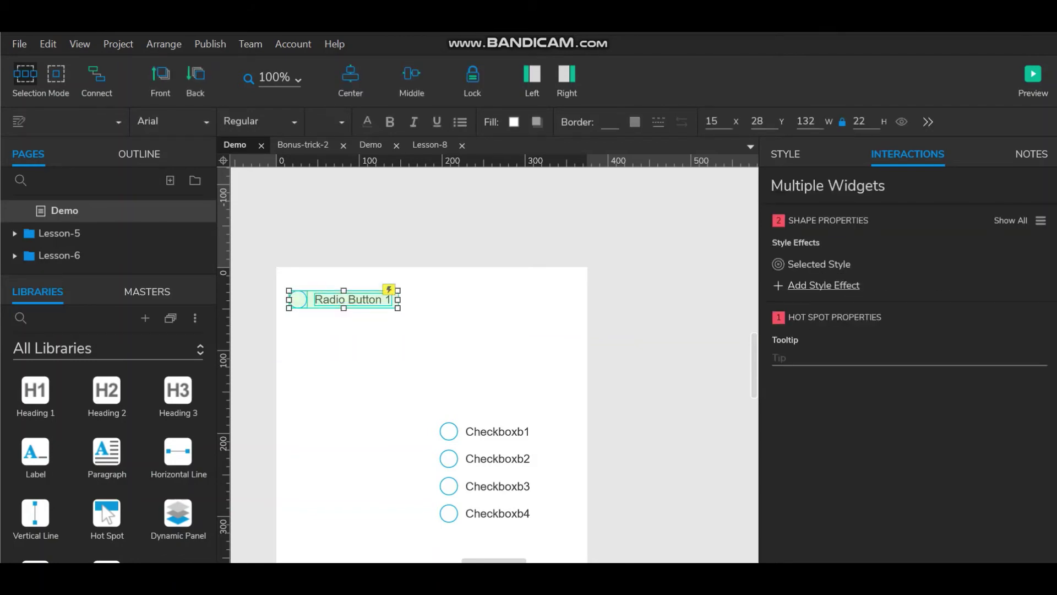
drag(347, 300, 347, 325)
key(Down)
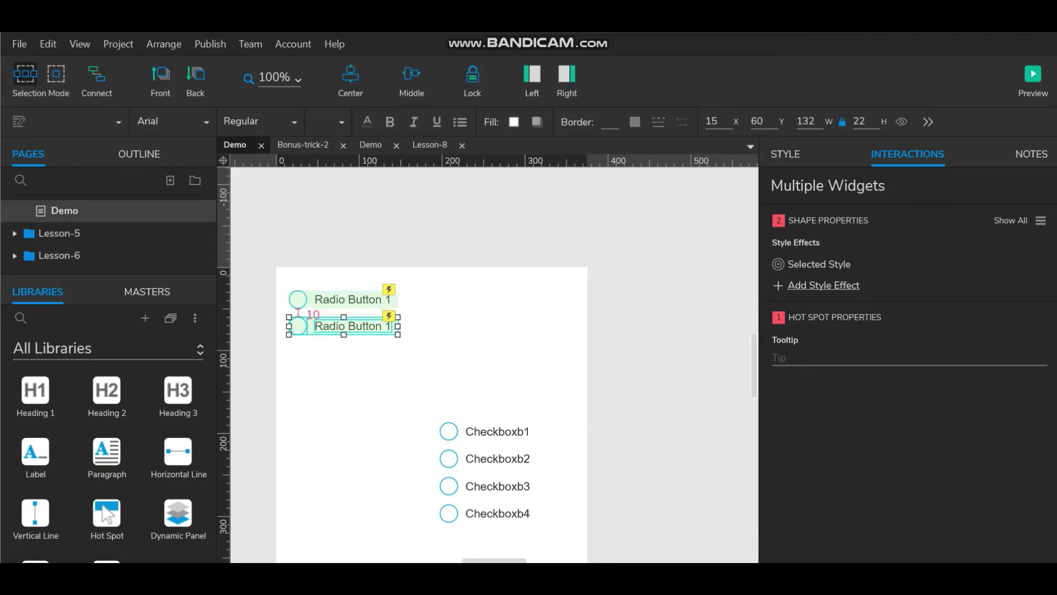
drag(347, 325, 347, 354)
key(Up)
key(Up)
key(Up)
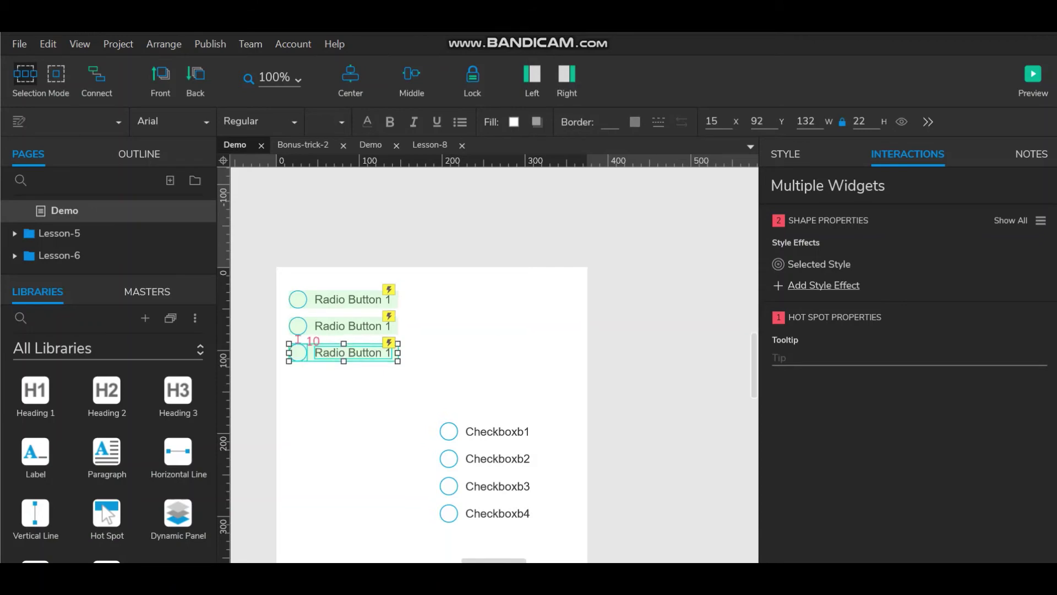
key(Escape)
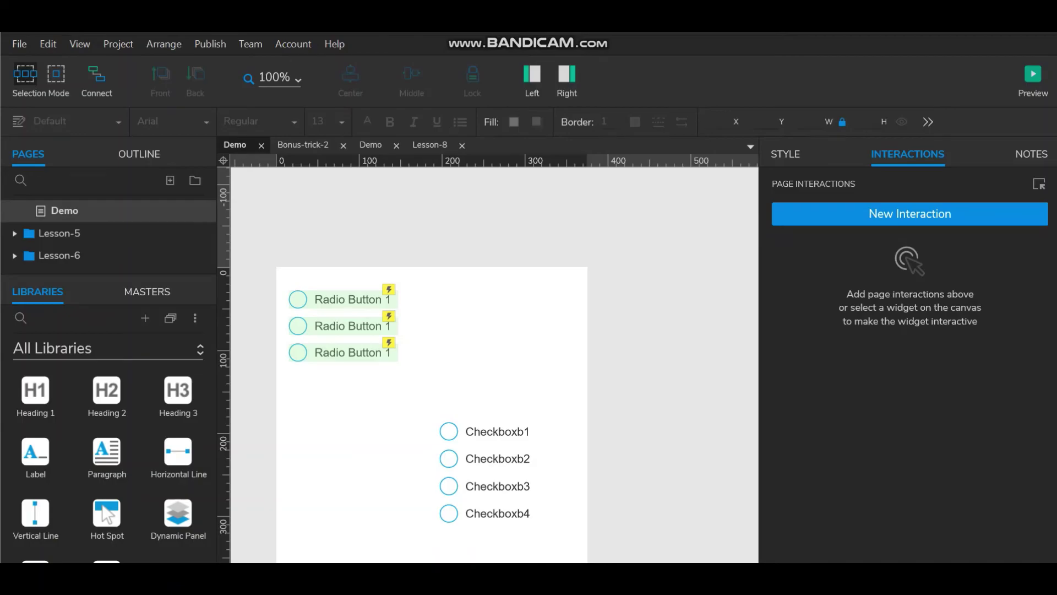
key(F5)
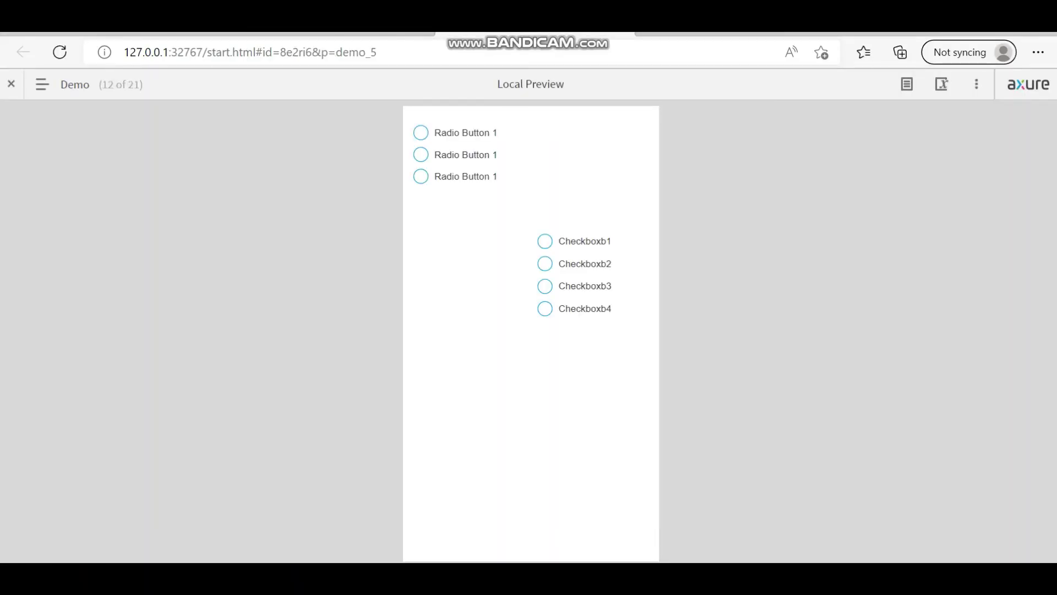
key(Tab)
key(Down)
key(Down)
key(Down)
key(Down)
key(Down)
key(Up)
key(Up)
key(alt+Tab)
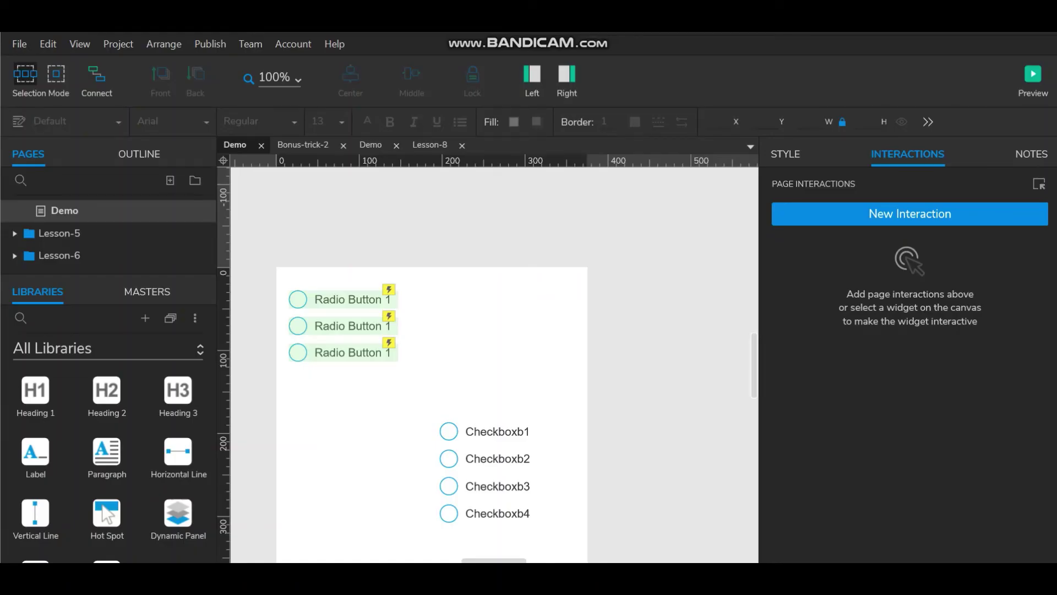
Step: Rename the Checkboxb1 ellipse to 'Checkbox' and delete Checkboxb2 through Checkboxb4
click(448, 430)
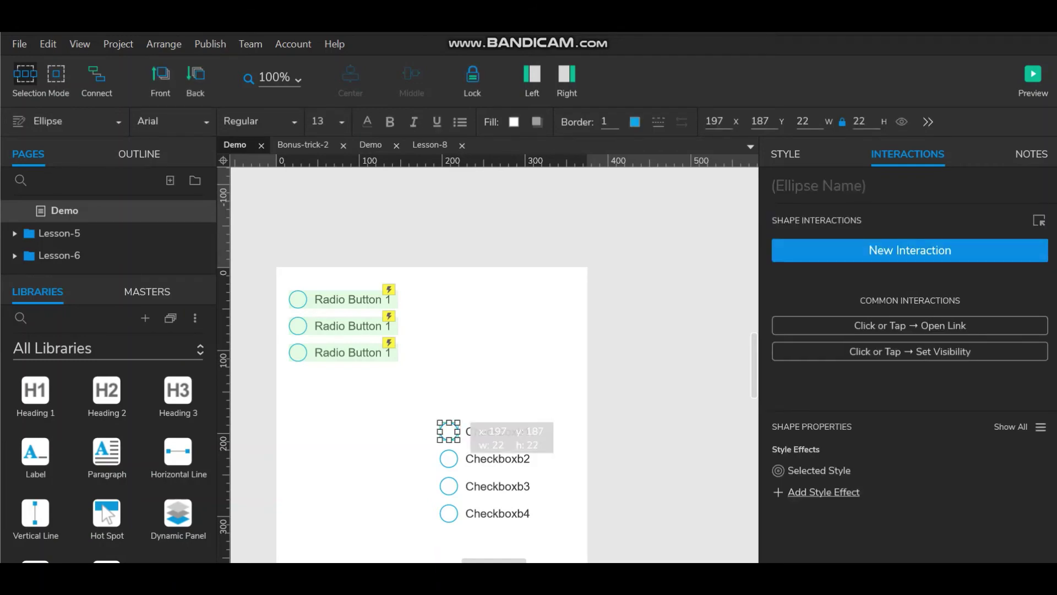
text(C)
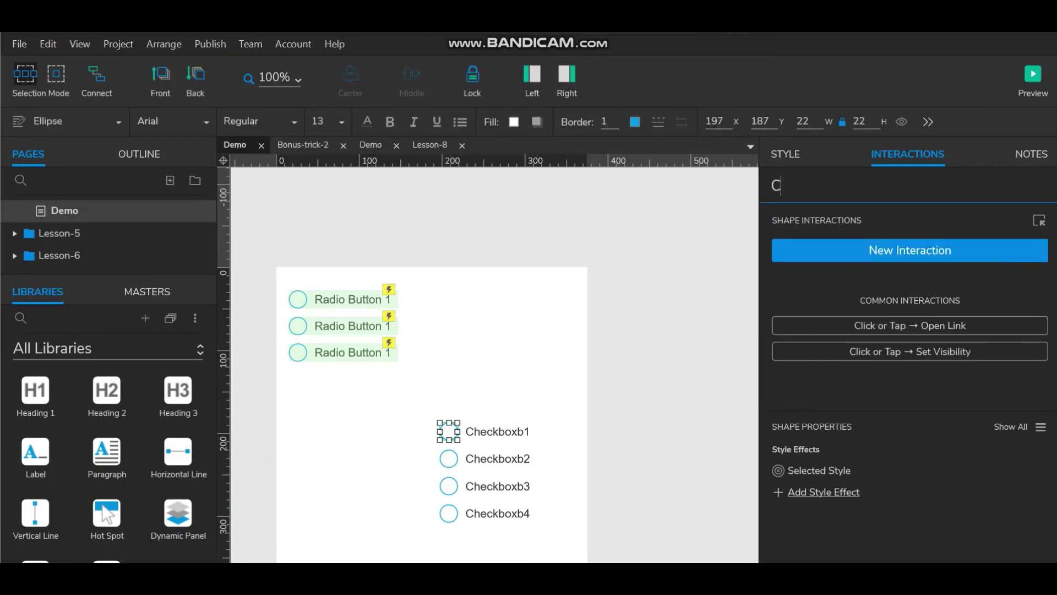
text(heckbo)
text(x)
key(Escape)
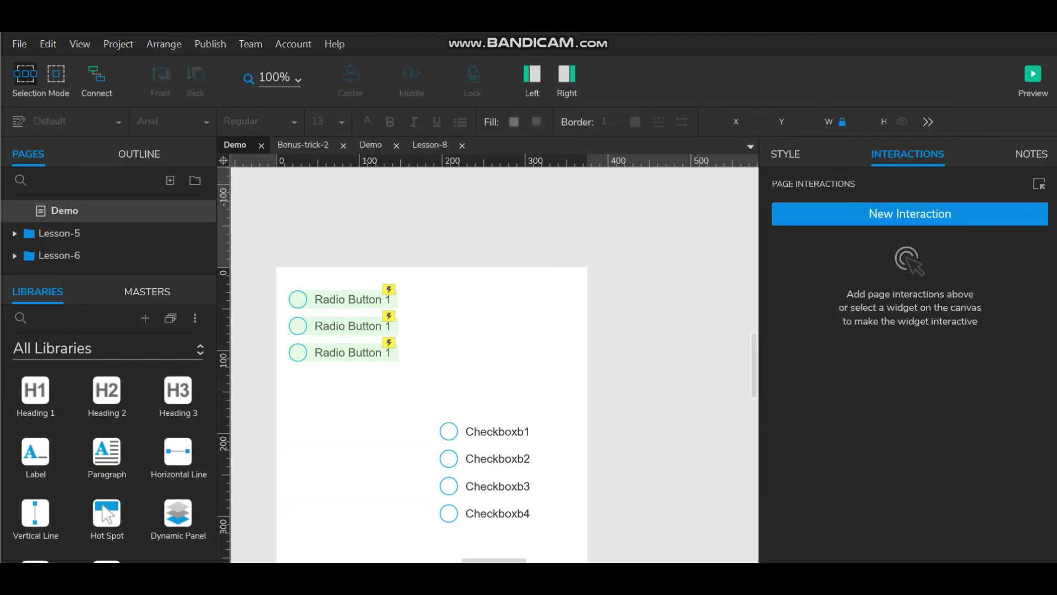
drag(549, 524, 434, 453)
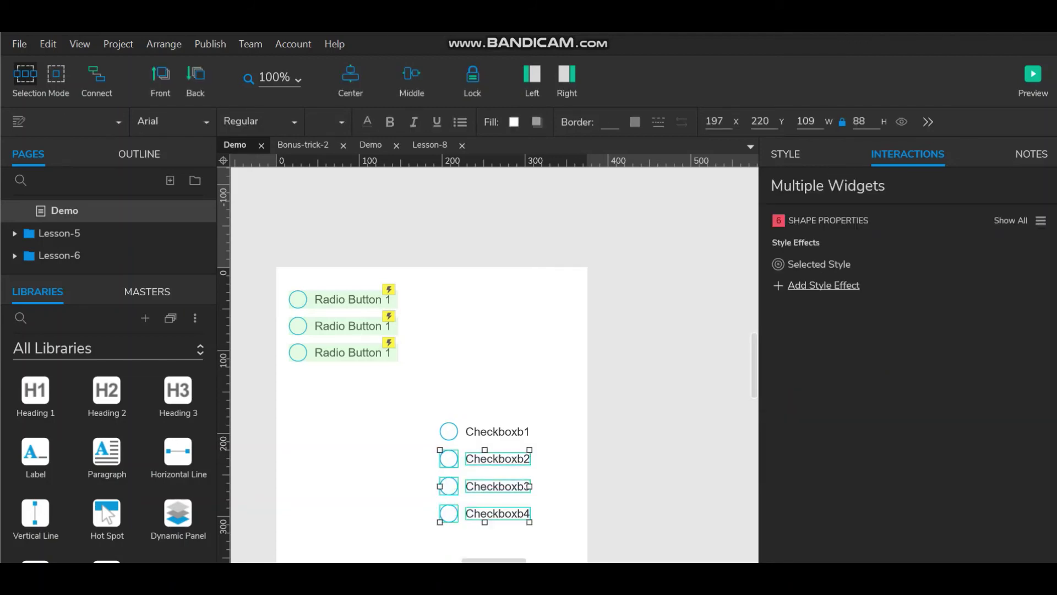
key(Delete)
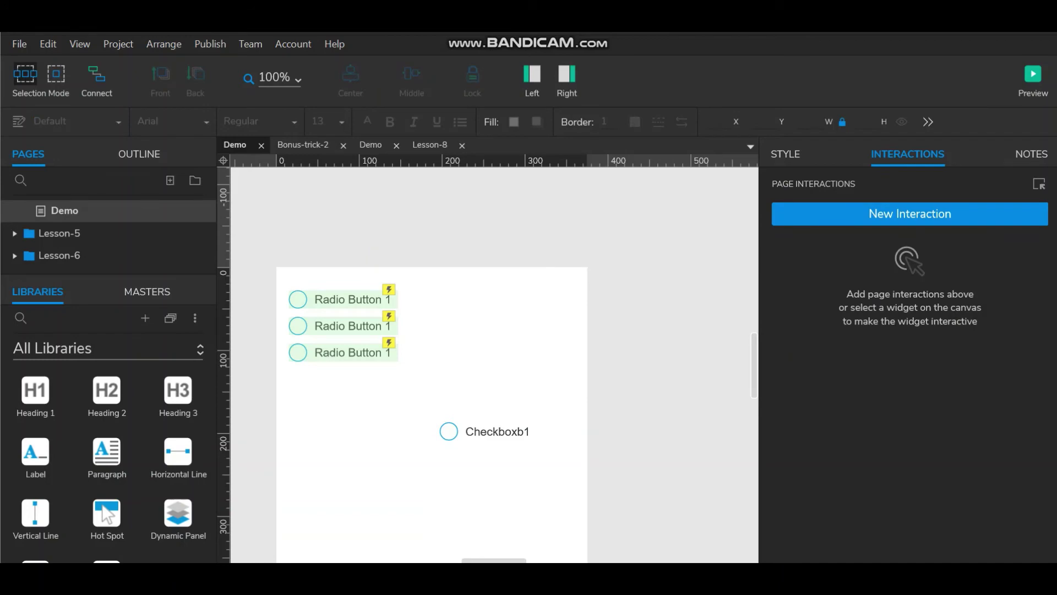
Step: Draw a row-height hot spot over Checkboxb1 with a click action setting Checkbox to toggle
drag(107, 512, 480, 464)
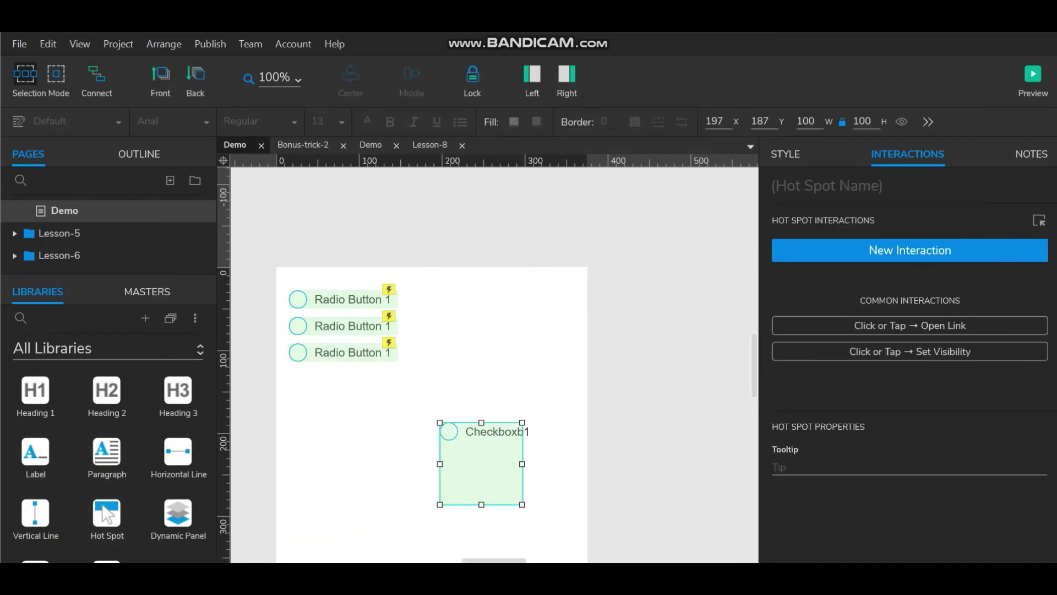
mouse_move(481, 503)
mouse_down()
mouse_move(482, 439)
mouse_move(530, 432)
mouse_up()
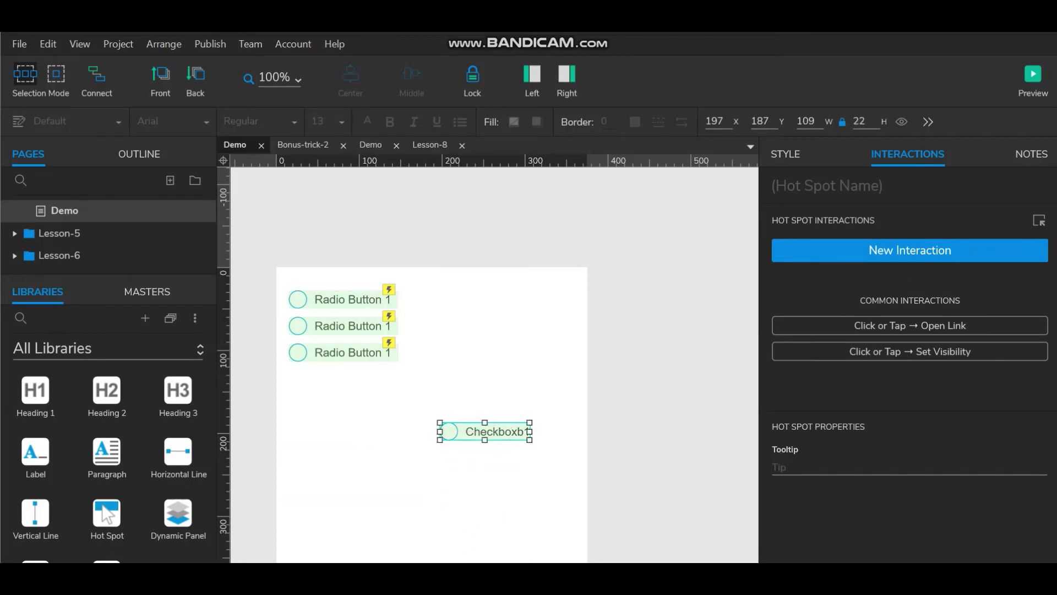
click(910, 250)
click(805, 298)
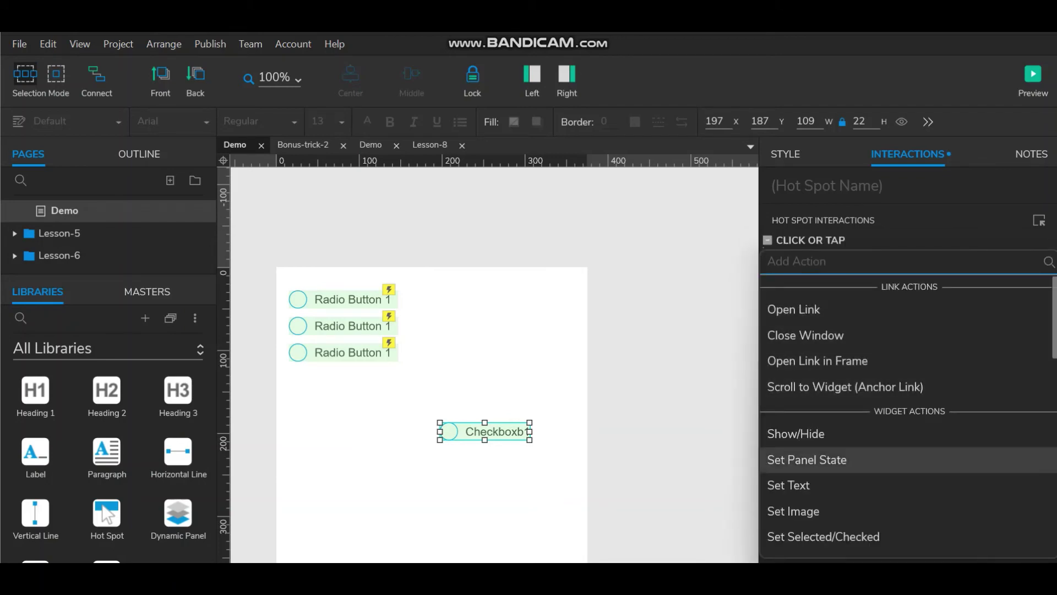
click(824, 536)
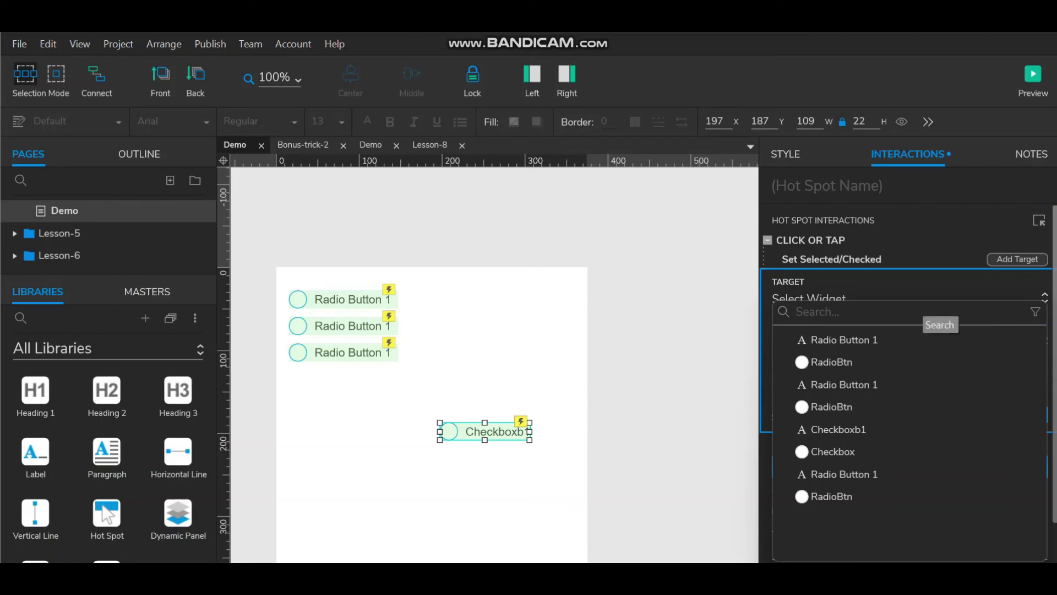
text(ch)
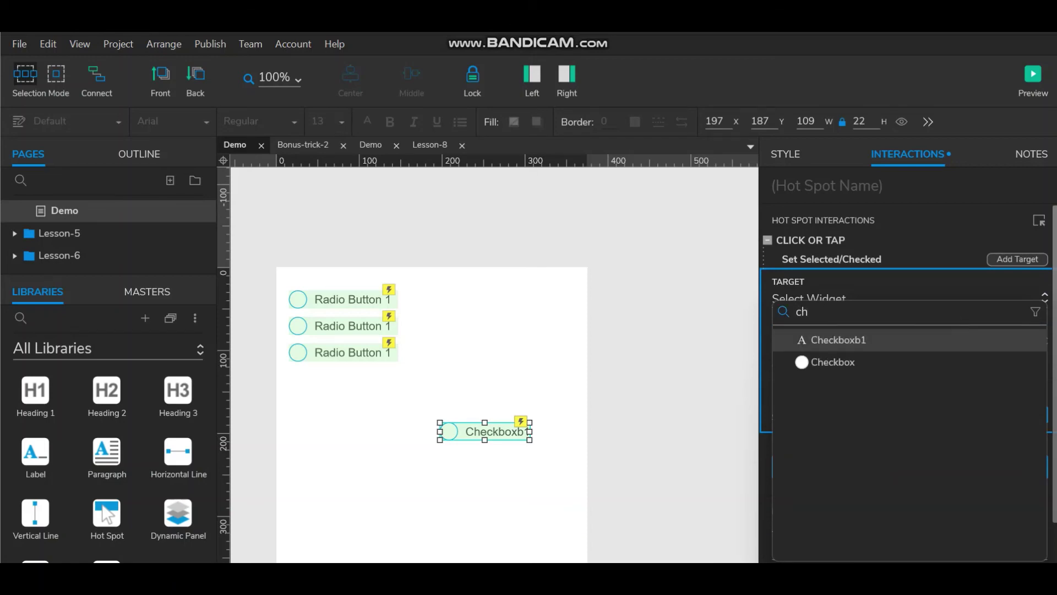
click(801, 361)
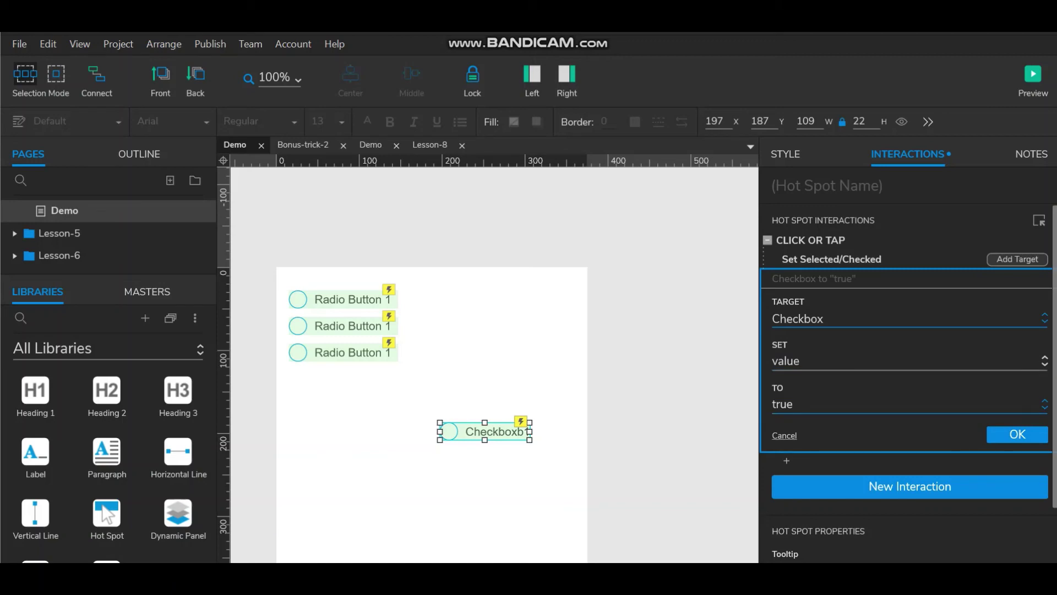
key(space)
key(Down)
key(Down)
key(Return)
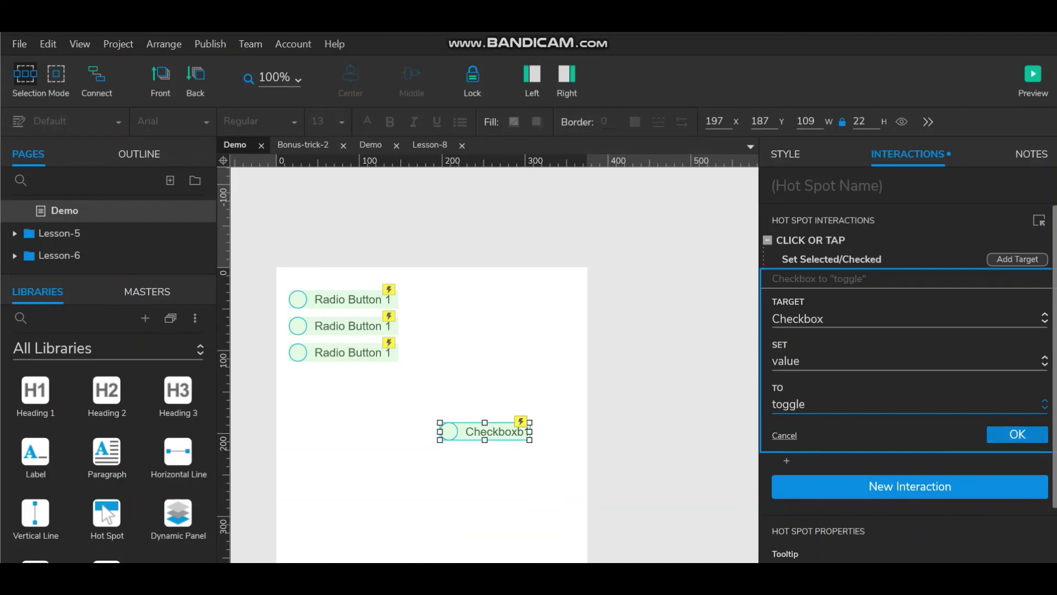
key(Return)
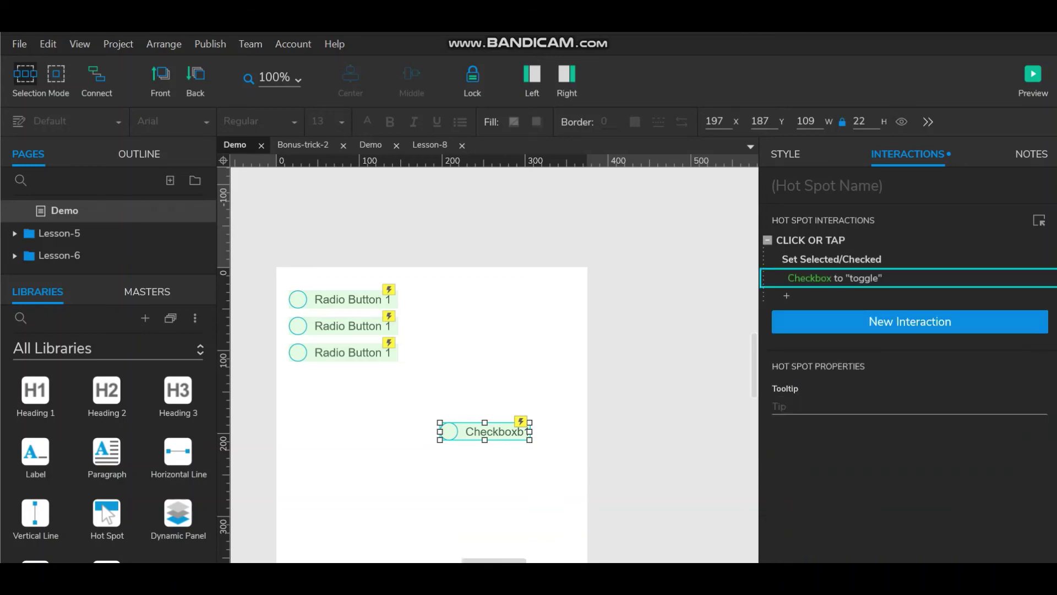
Step: Duplicate the checkbox shapes and hot spot twice, stacking three checkbox rows
drag(549, 449, 434, 418)
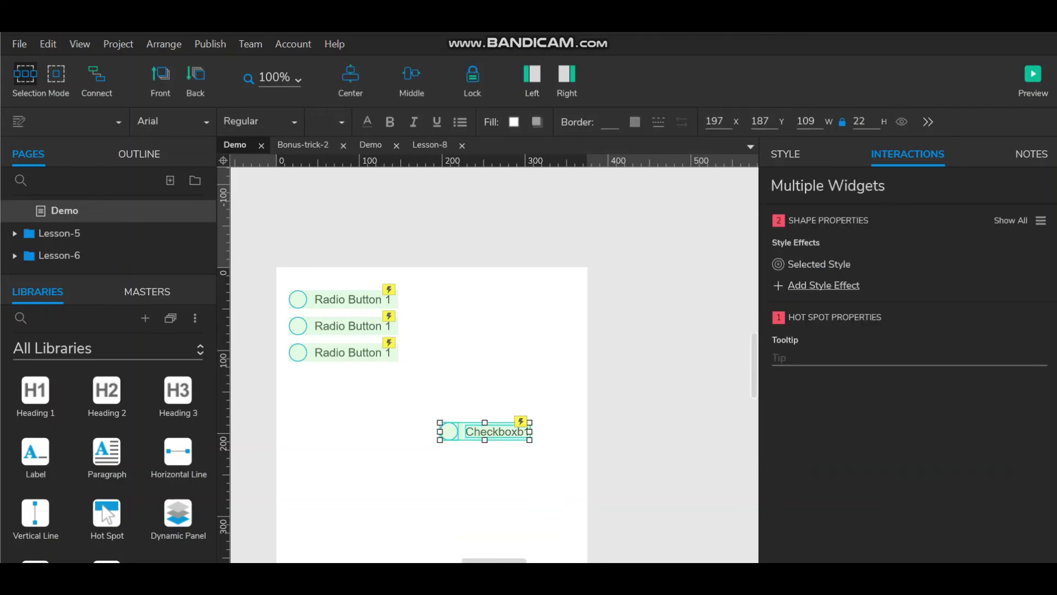
mouse_move(494, 432)
mouse_down()
mouse_move(494, 458)
mouse_move(485, 446)
mouse_up()
mouse_move(553, 481)
mouse_down()
mouse_move(442, 447)
mouse_move(450, 483)
mouse_up()
click(496, 528)
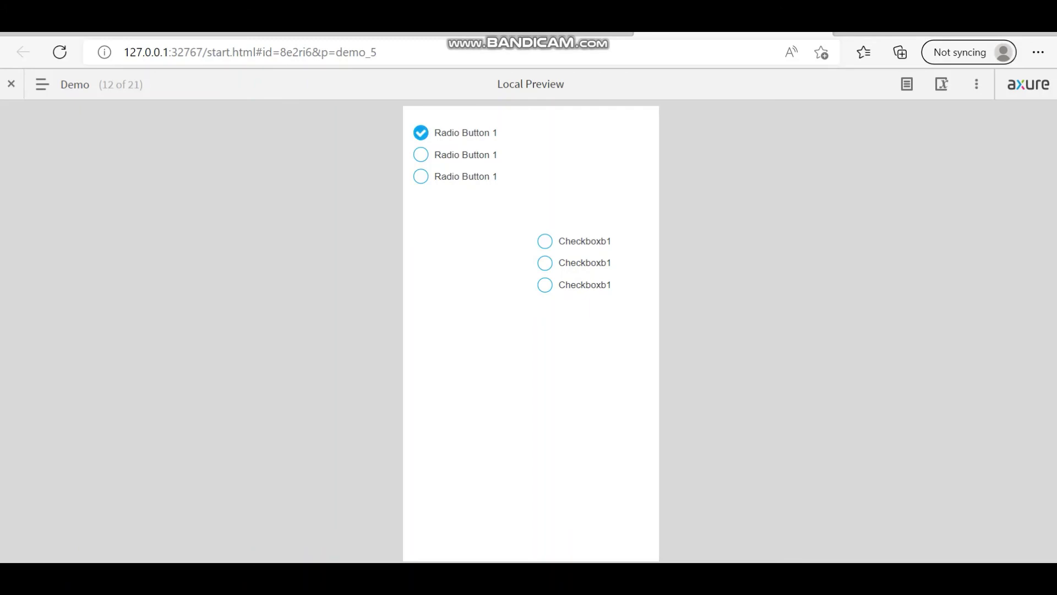
Step: Test the preview radio buttons, selecting the third, second, then first option
click(421, 155)
click(421, 176)
key(Up)
key(Up)
Step: Check and uncheck the three preview checkboxes, then return to the Axure RP editor
click(545, 241)
click(544, 263)
click(544, 285)
key(shift+Tab)
key(space)
key(shift+Tab)
key(space)
key(alt+Tab)
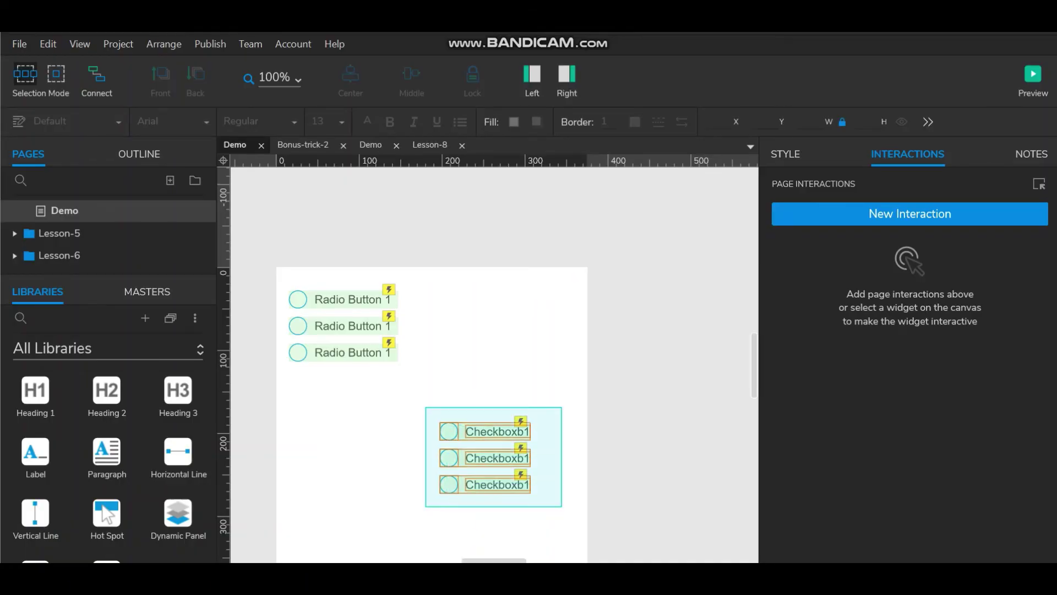
Step: Move the three checkboxes left under the radio buttons and label them 'Checkbox Example'
drag(424, 405, 563, 508)
drag(520, 463, 370, 457)
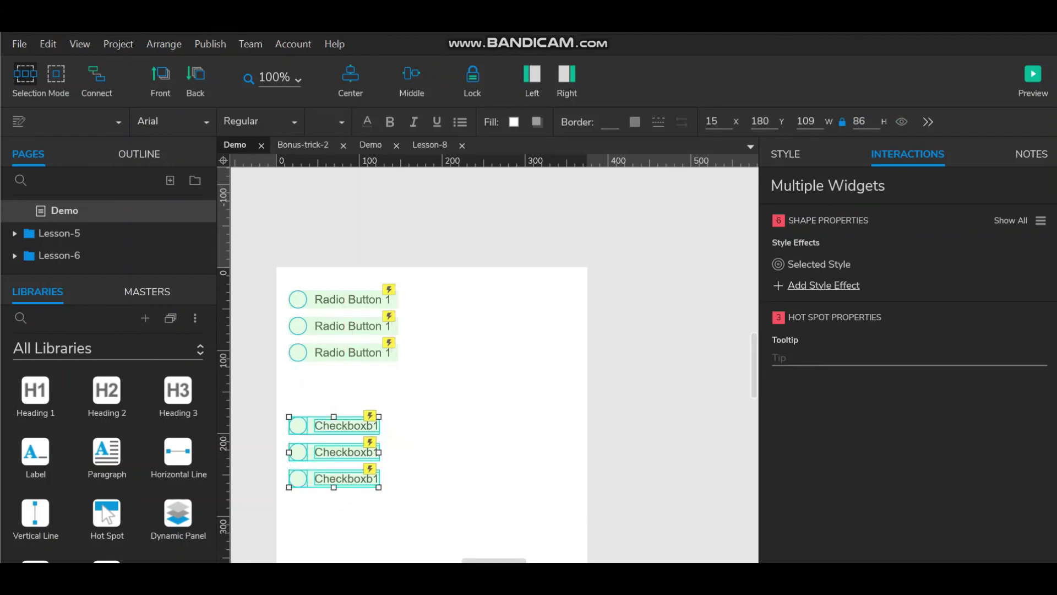
drag(375, 452, 380, 414)
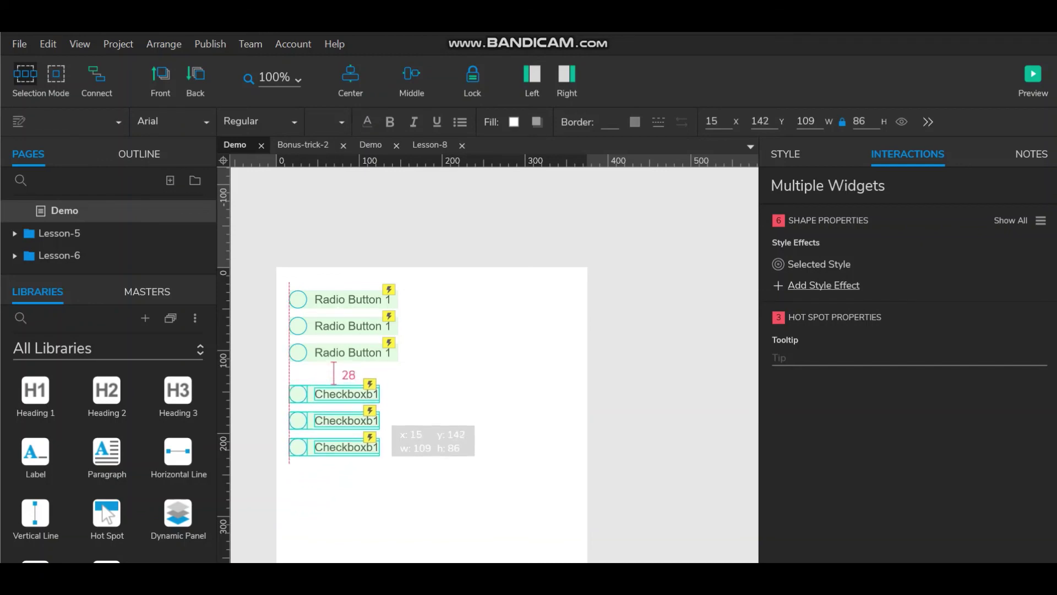
drag(381, 414, 375, 428)
drag(284, 379, 322, 392)
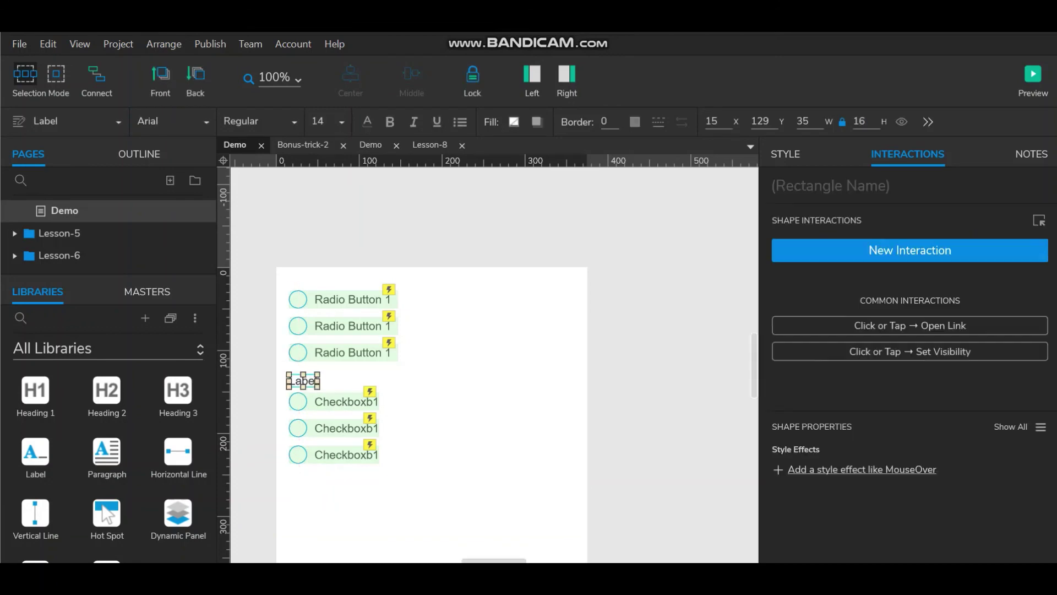
text(Ch)
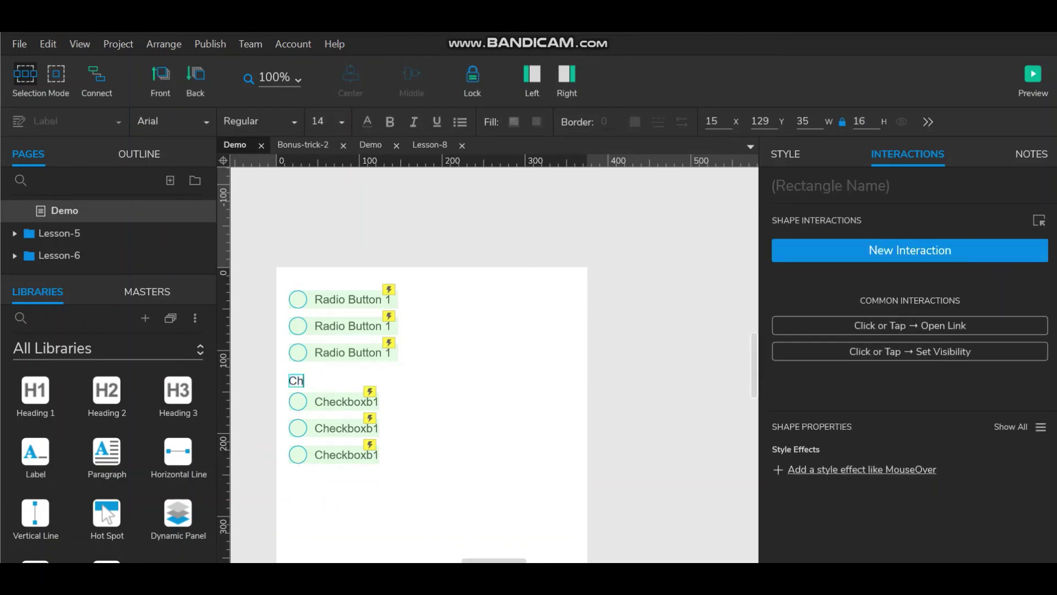
text(eckbo)
text(x Exa)
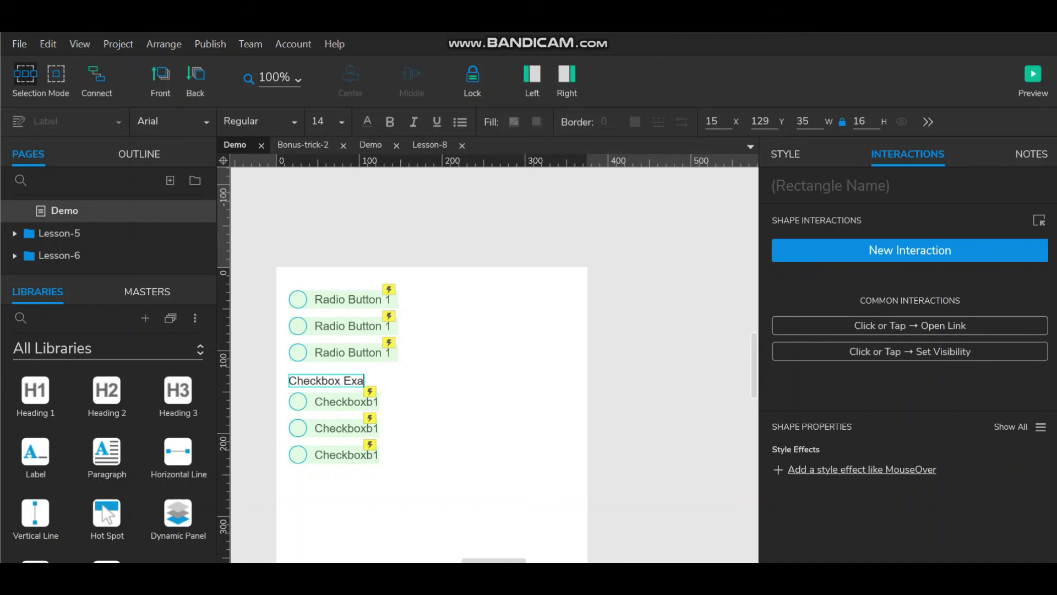
text(mple)
key(Escape)
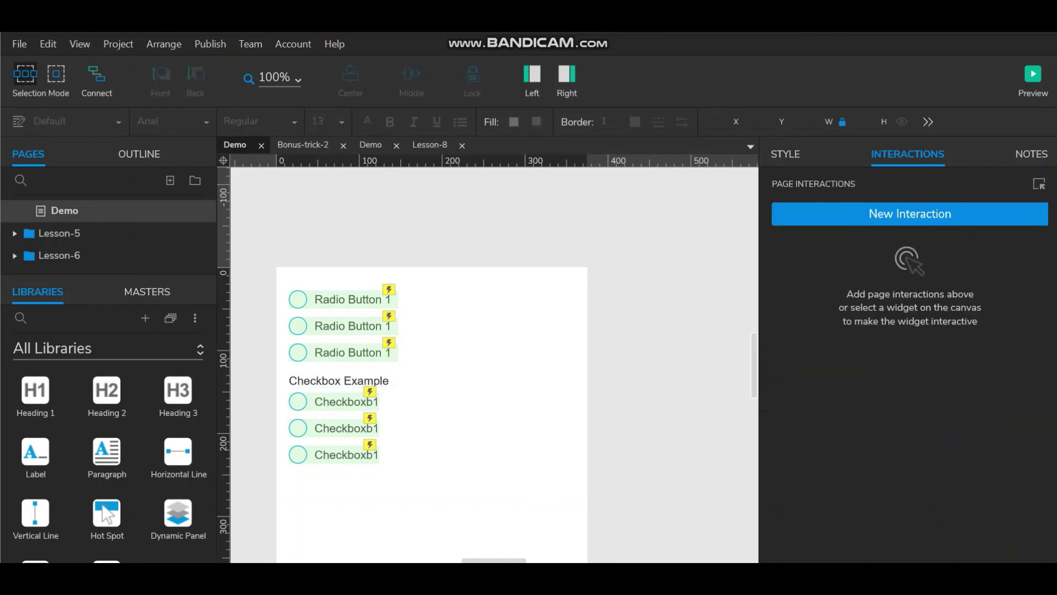
Step: Shift the labelled checkbox group further down and copy the label above the radio buttons
mouse_move(434, 481)
mouse_down()
mouse_move(288, 393)
mouse_move(285, 371)
mouse_up()
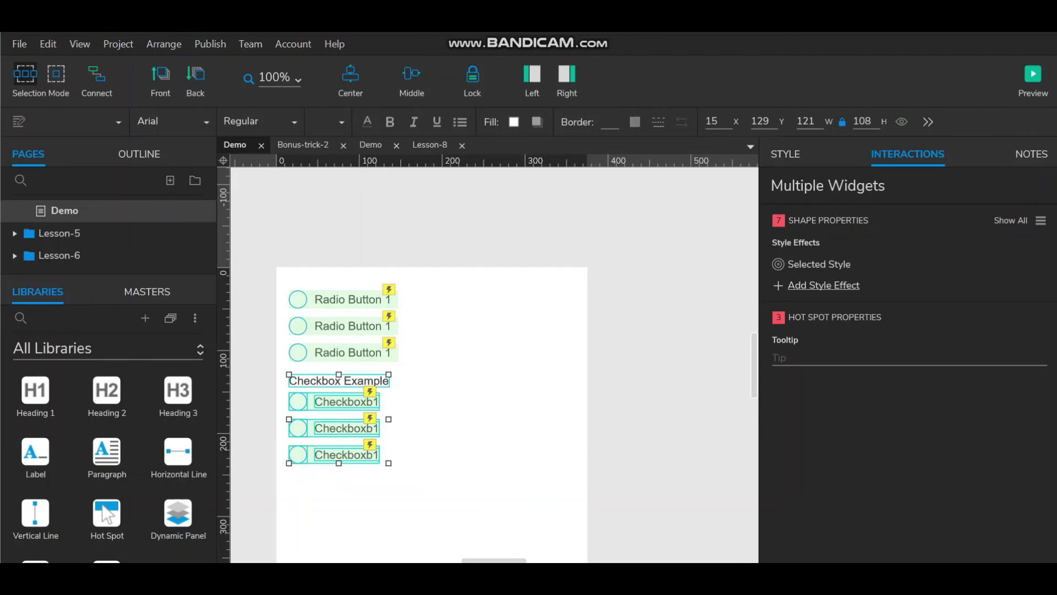
drag(376, 429, 376, 466)
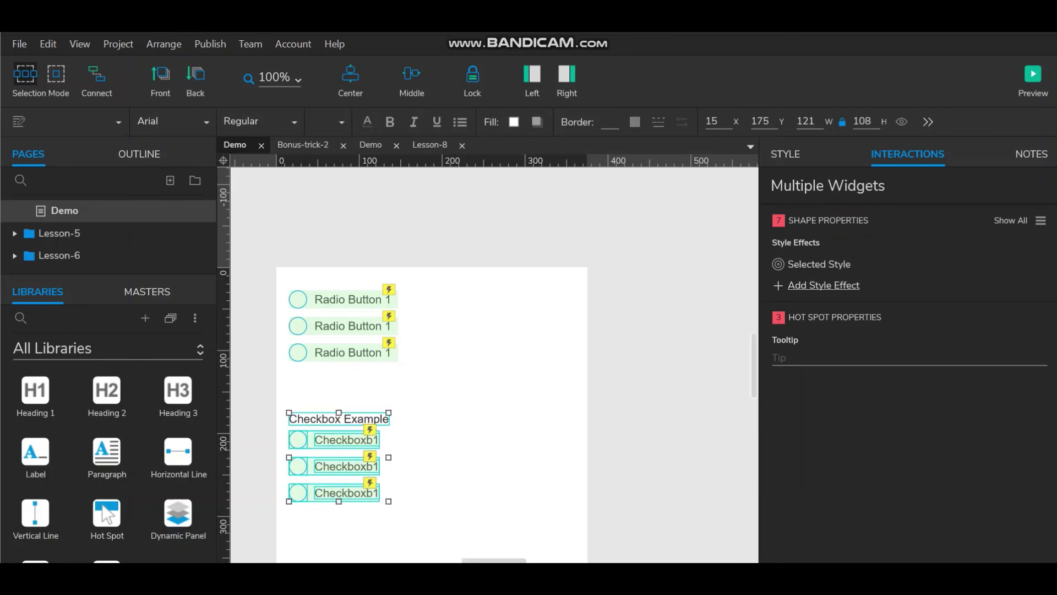
click(339, 419)
drag(340, 419, 340, 279)
Step: Change the copied heading to 'Radio Button Example' and preview the page
double_click(339, 280)
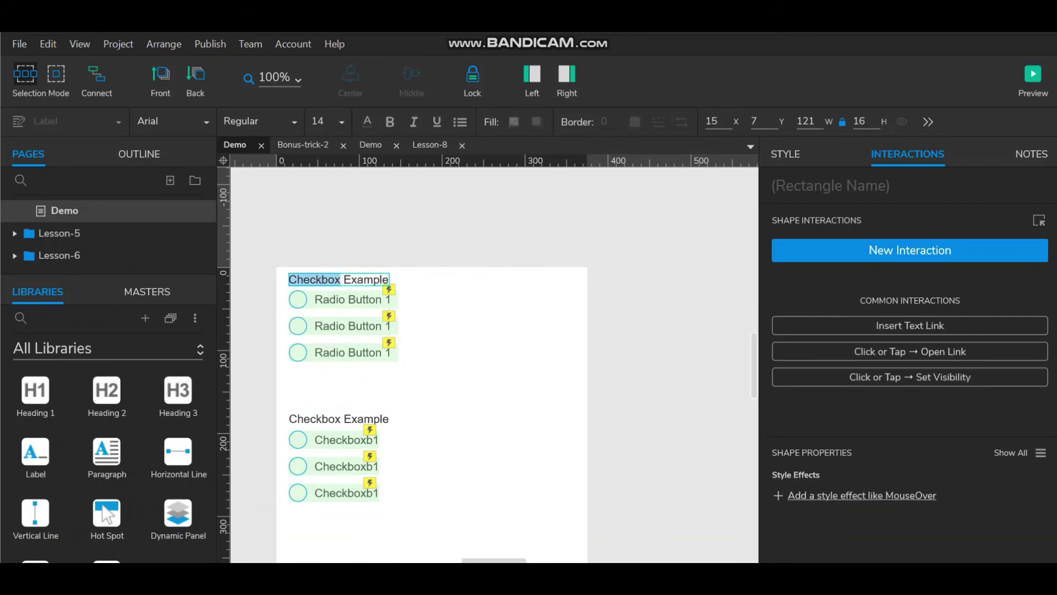
text(Radi)
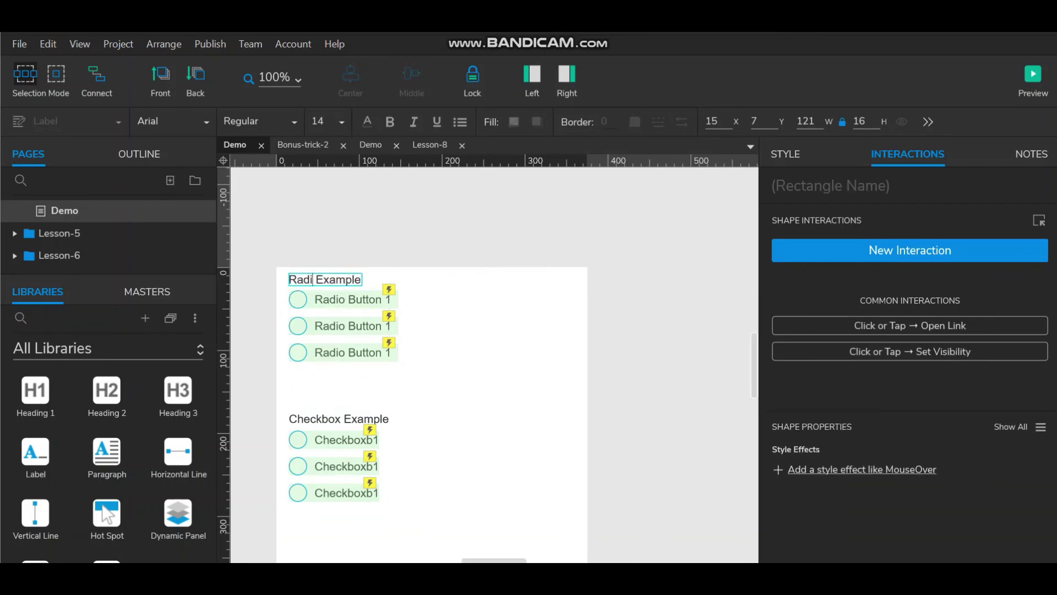
text(o But)
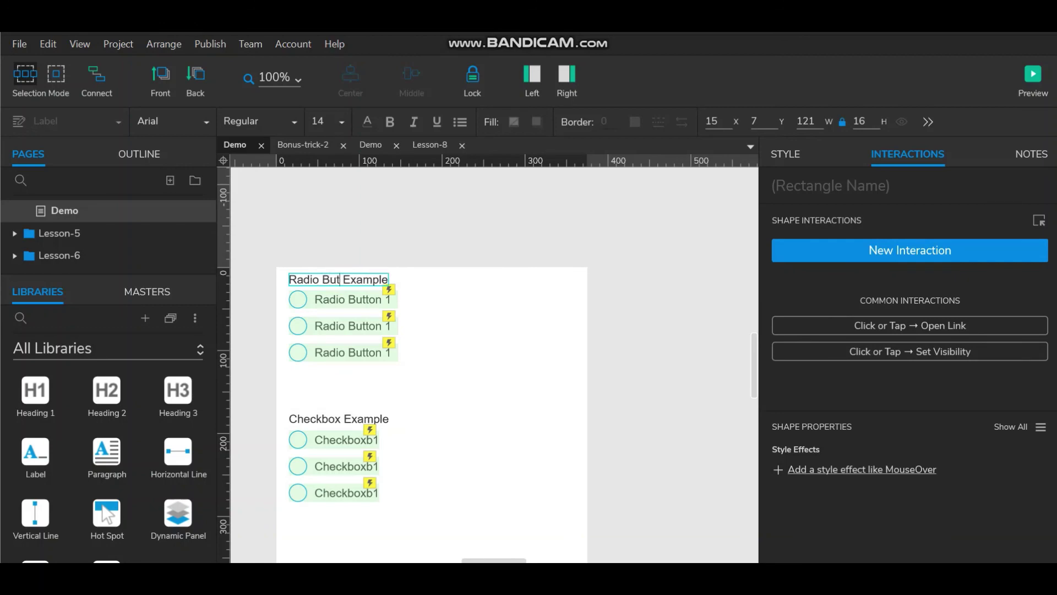
text(ton)
key(Escape)
click(1033, 74)
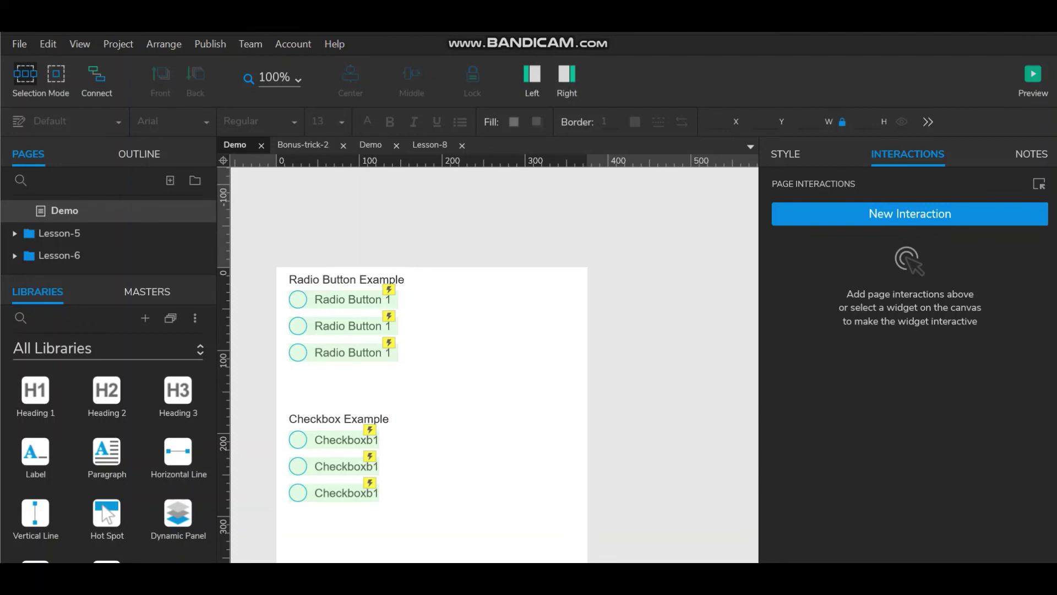